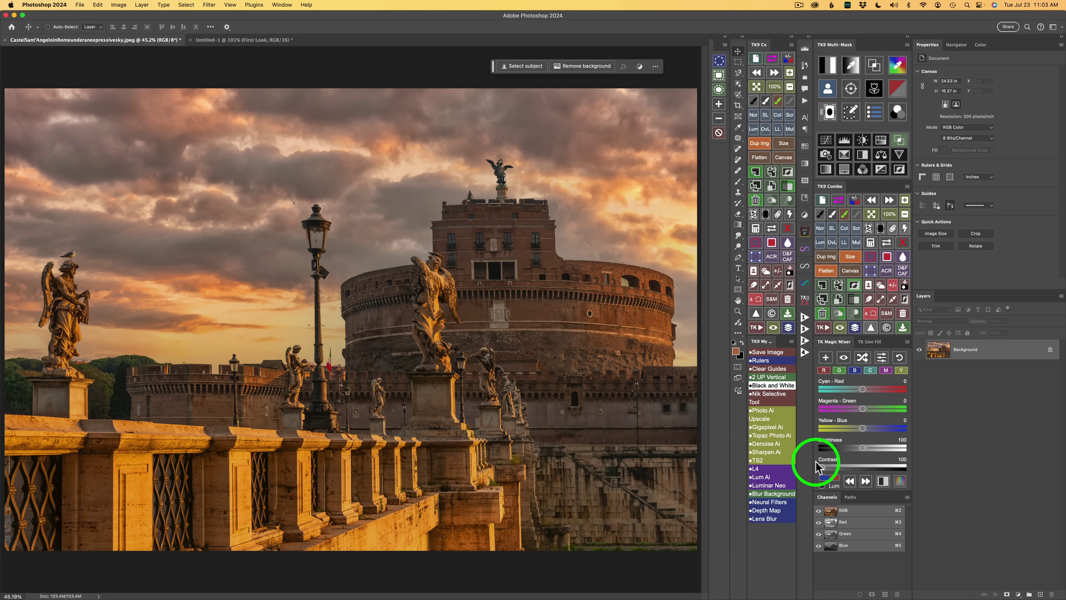
Step: View the Photoshop version details in About Photoshop, then close the window
click(45, 5)
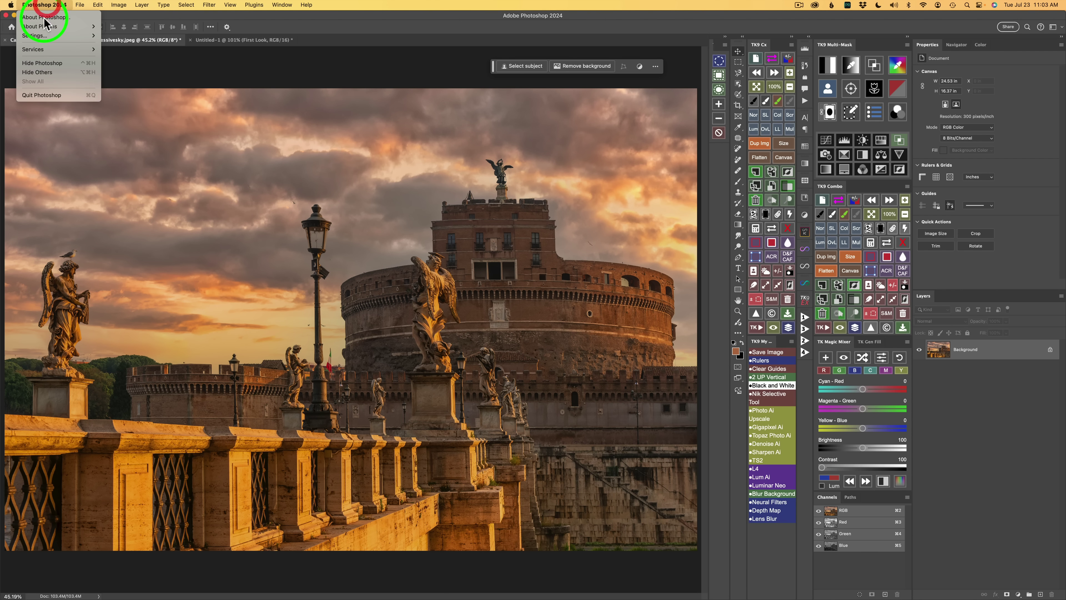
click(44, 18)
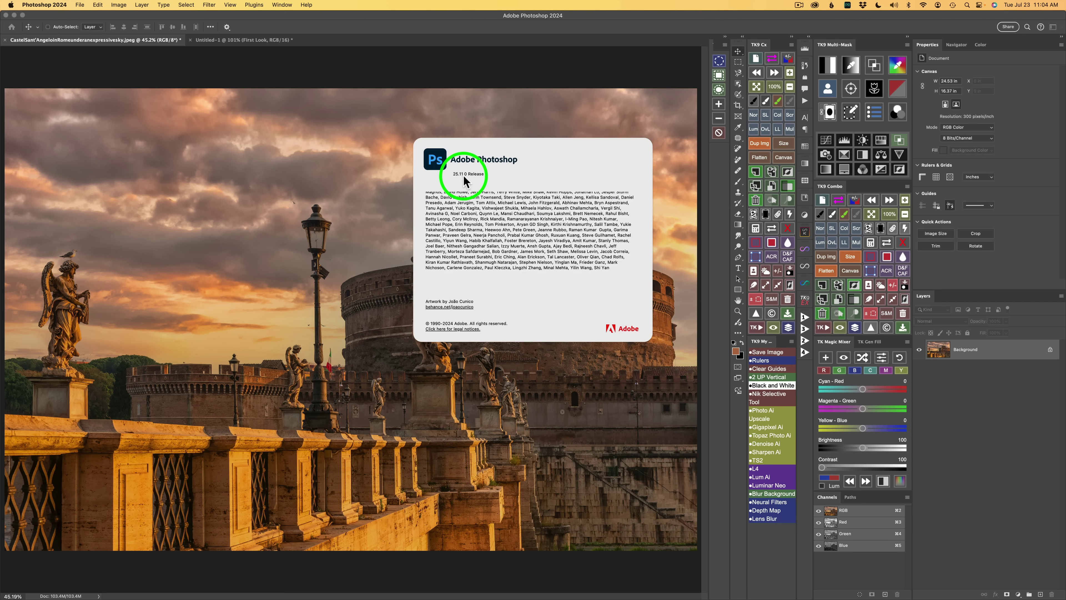
click(537, 294)
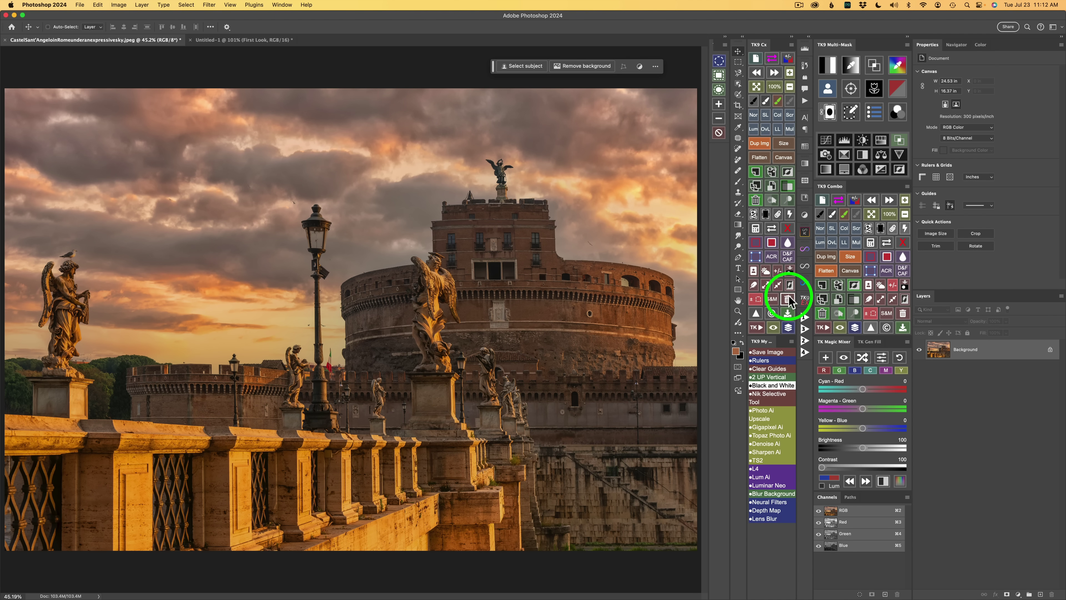
Step: Open the Customize Toolbar dialog from the toolbar's edit button
click(742, 332)
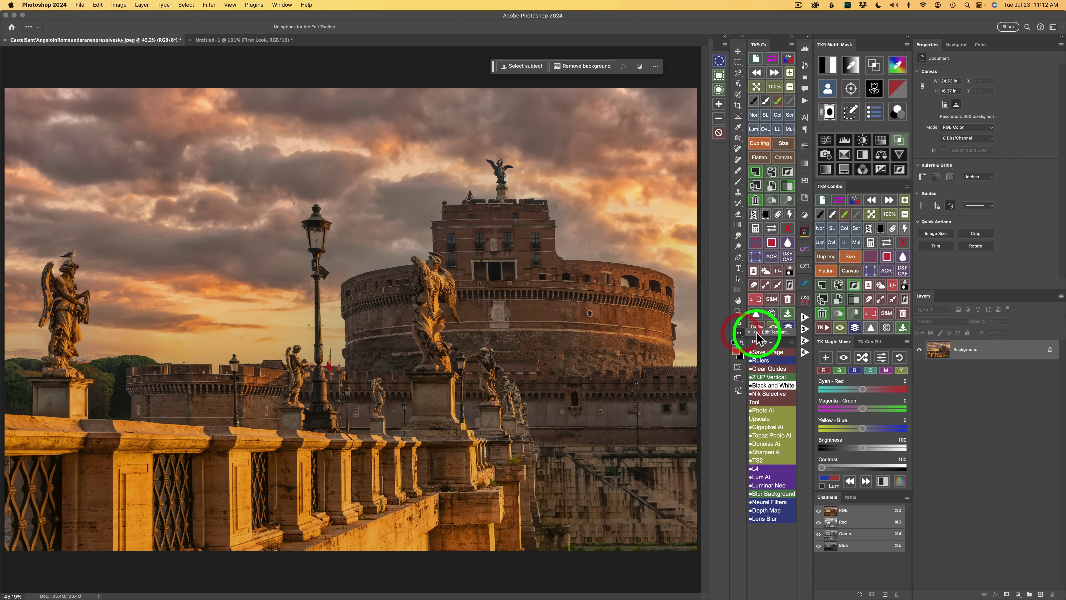
click(775, 332)
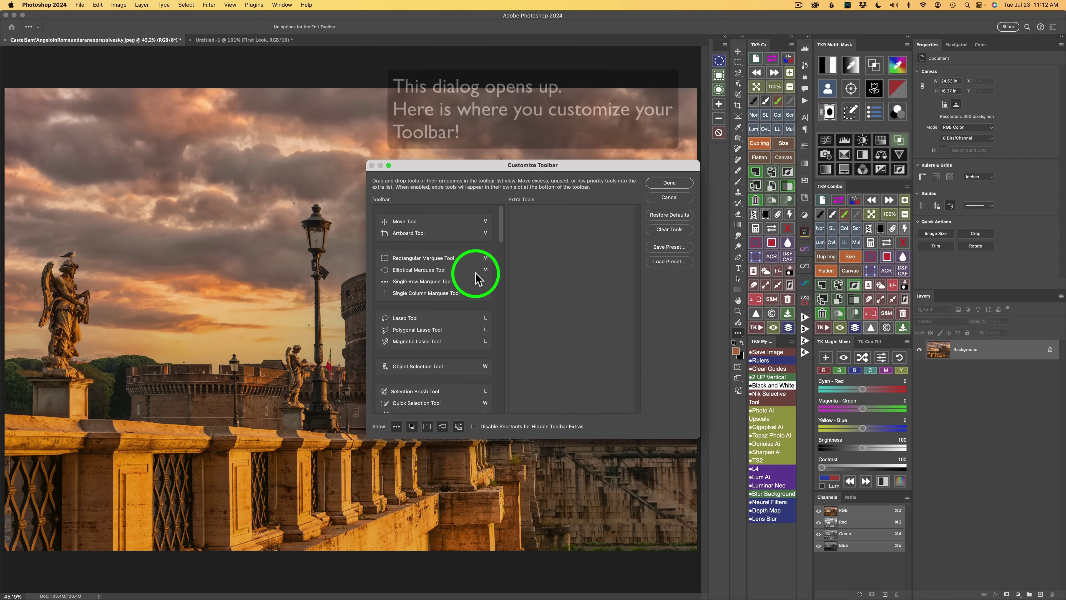
scroll(449, 285, down, 15)
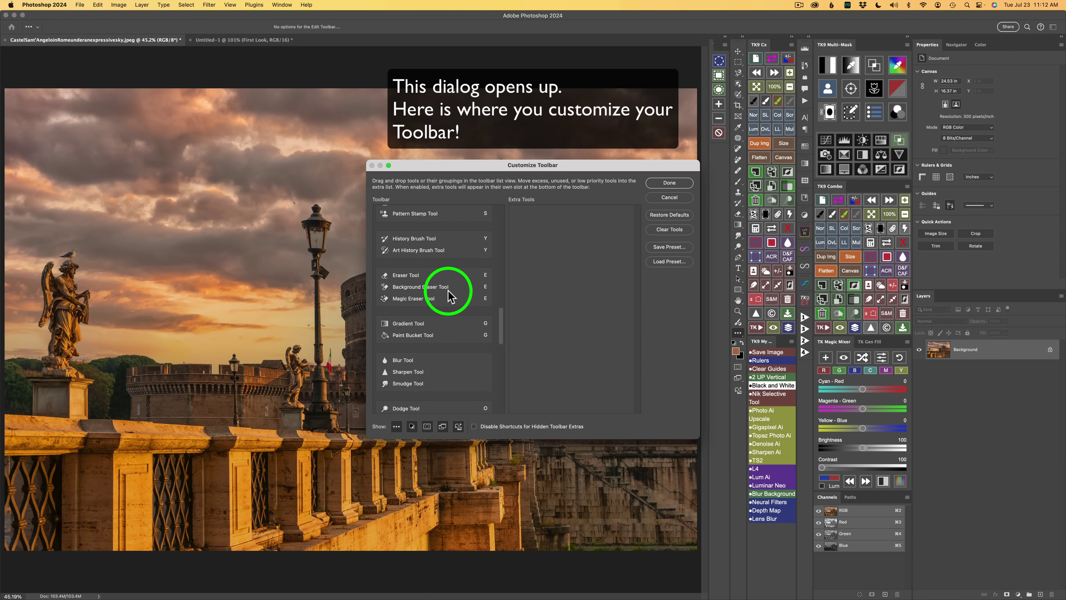
scroll(448, 294, up, 15)
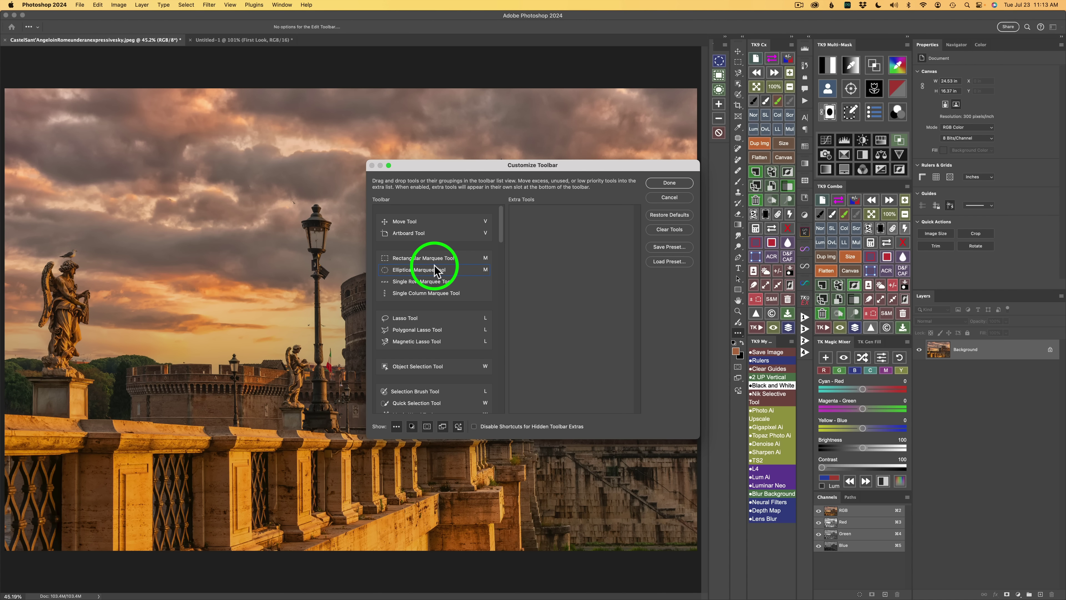
Step: Move the Selection Brush Tool into its own group just above the Lasso tools
click(436, 280)
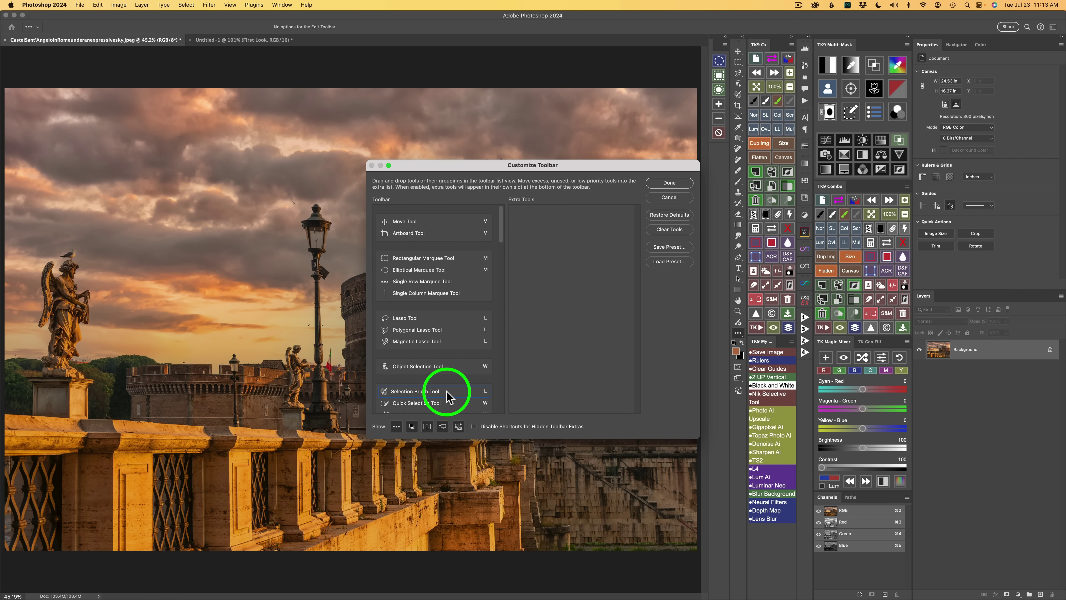
scroll(458, 378, down, 3)
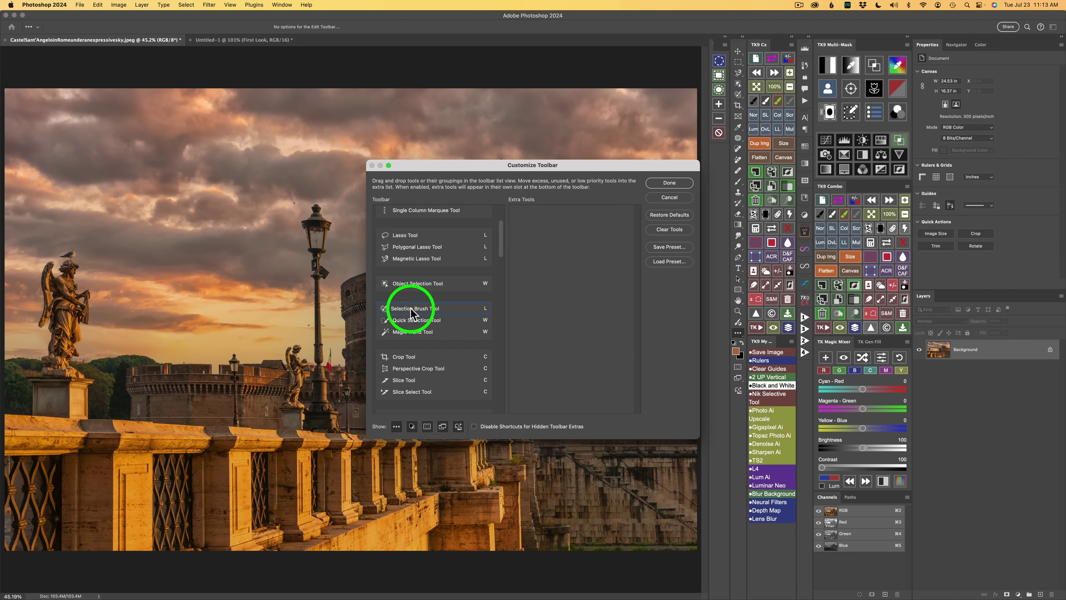
mouse_move(411, 311)
mouse_down()
mouse_move(412, 294)
mouse_move(416, 306)
mouse_up()
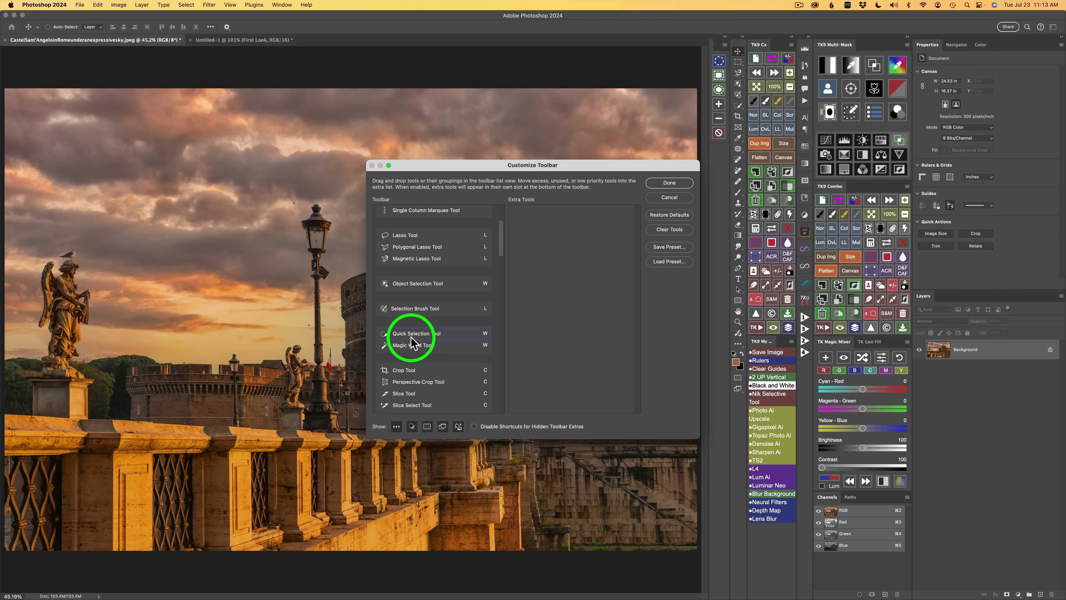
drag(422, 308, 420, 328)
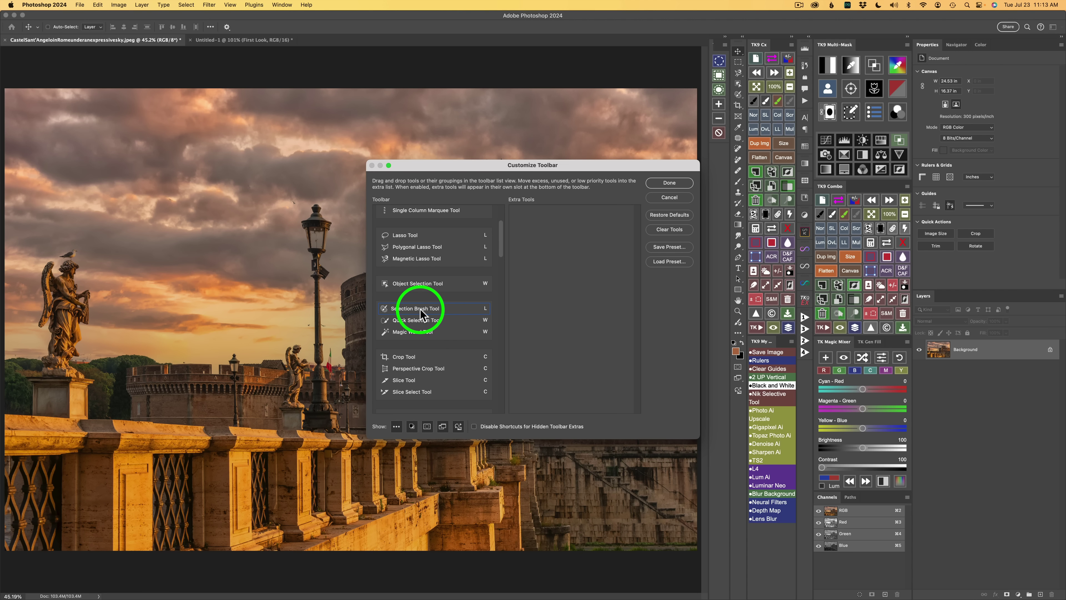
drag(421, 312, 421, 226)
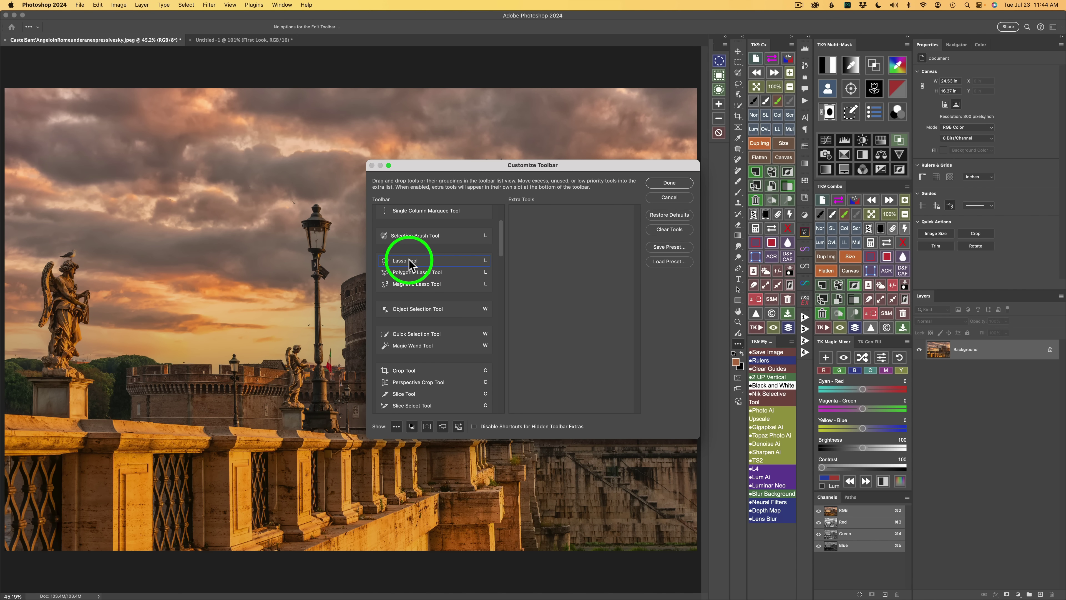
Step: Give the Lasso and Magnetic Lasso tools their own toolbar groups and apply with Done
mouse_move(407, 264)
mouse_down()
mouse_move(409, 243)
mouse_move(405, 265)
mouse_up()
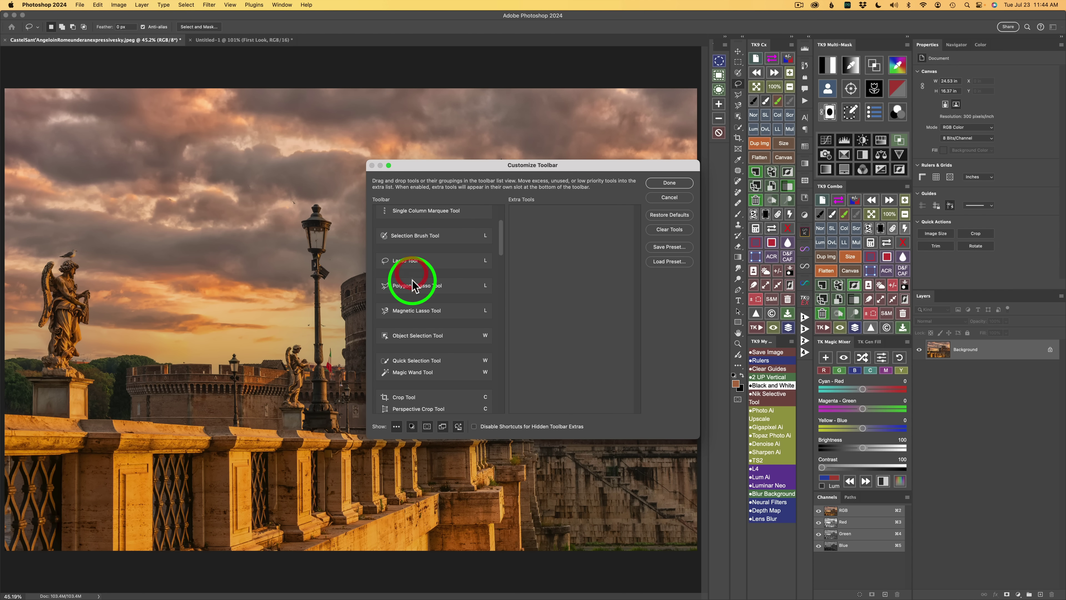
drag(412, 280, 417, 320)
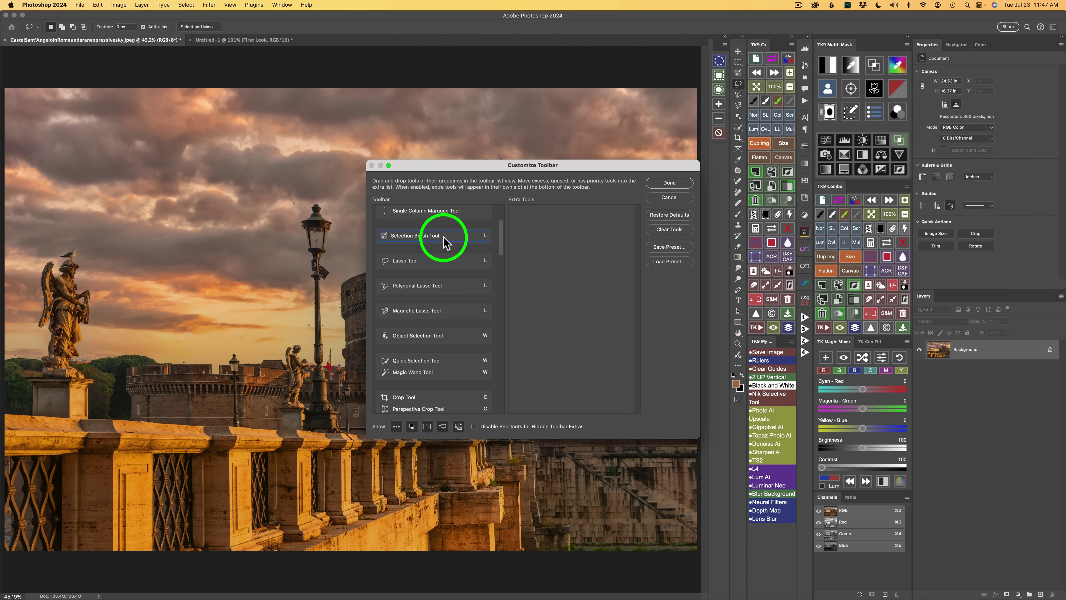
click(676, 185)
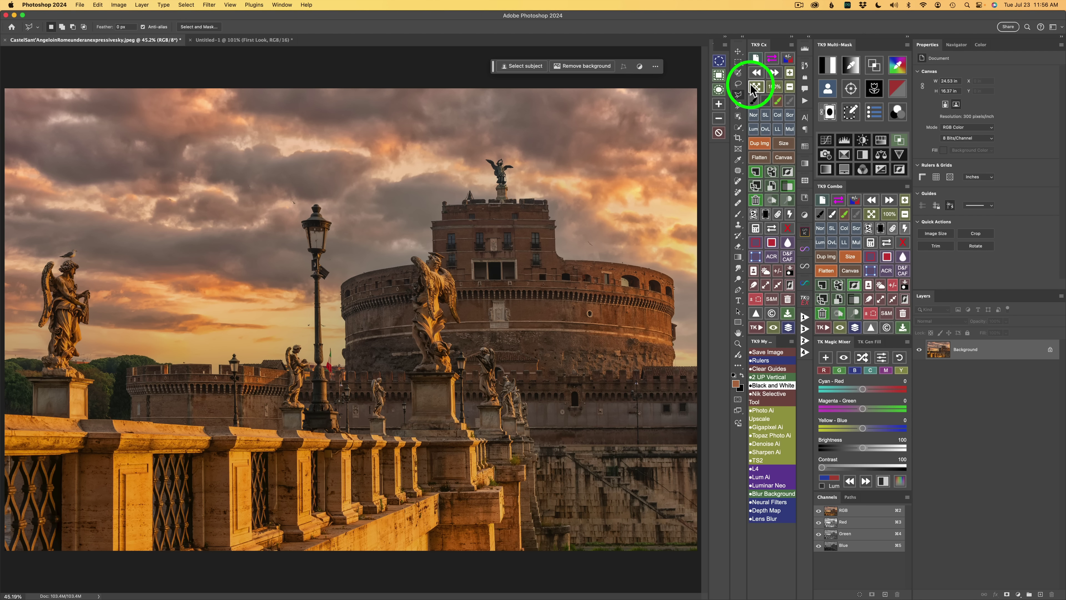
Step: Switch from the Magnetic Lasso to the Selection Brush Tool (Add mode, 100% opacity, 340 px)
key(shift+l)
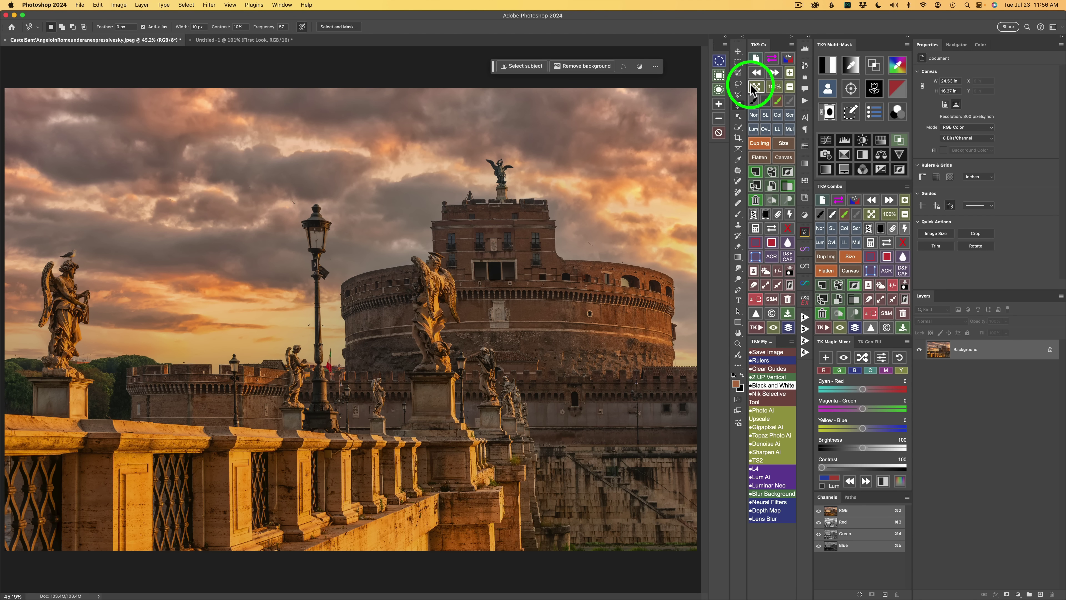
click(754, 88)
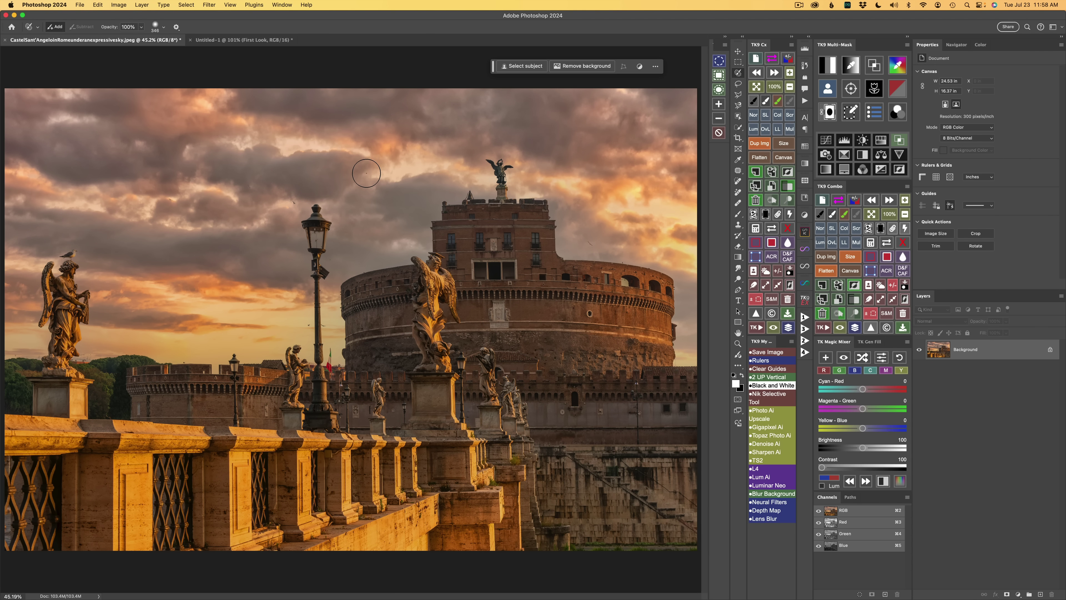
Step: Paint sky left of the castle, then try Orange and Red overlay colours before returning to Fuchsia
mouse_move(260, 138)
mouse_down()
mouse_move(226, 145)
mouse_move(313, 131)
mouse_move(216, 168)
mouse_move(247, 195)
mouse_move(330, 146)
mouse_move(233, 185)
mouse_move(281, 143)
mouse_up()
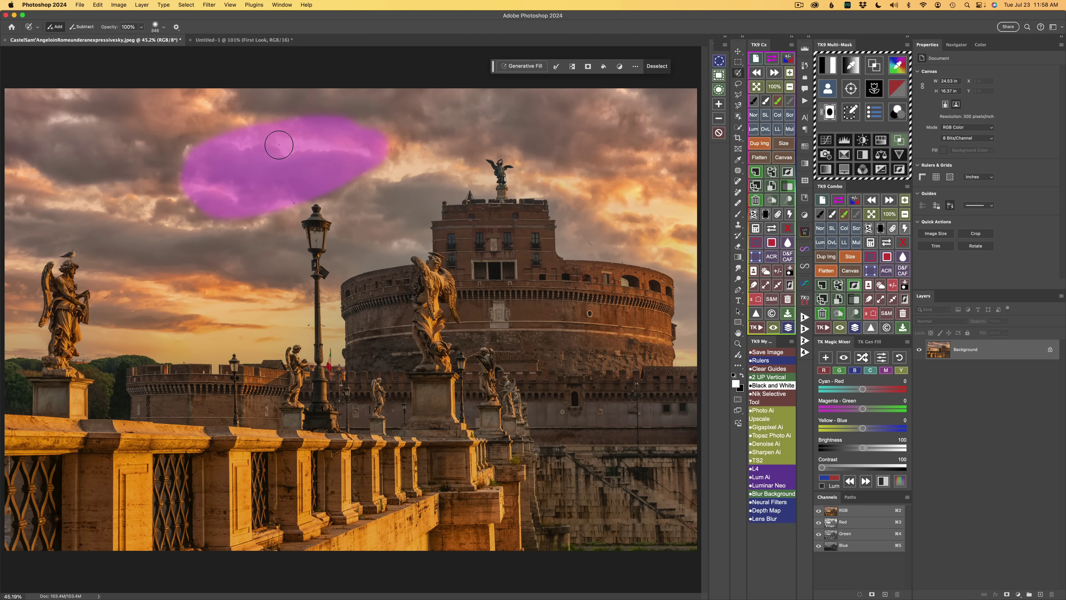
click(177, 27)
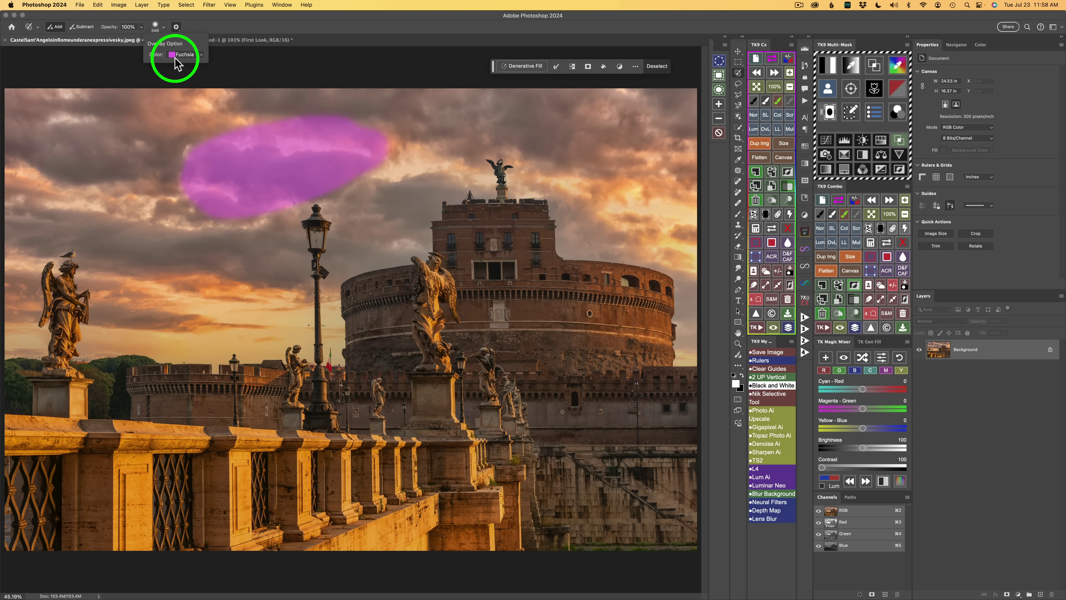
click(201, 55)
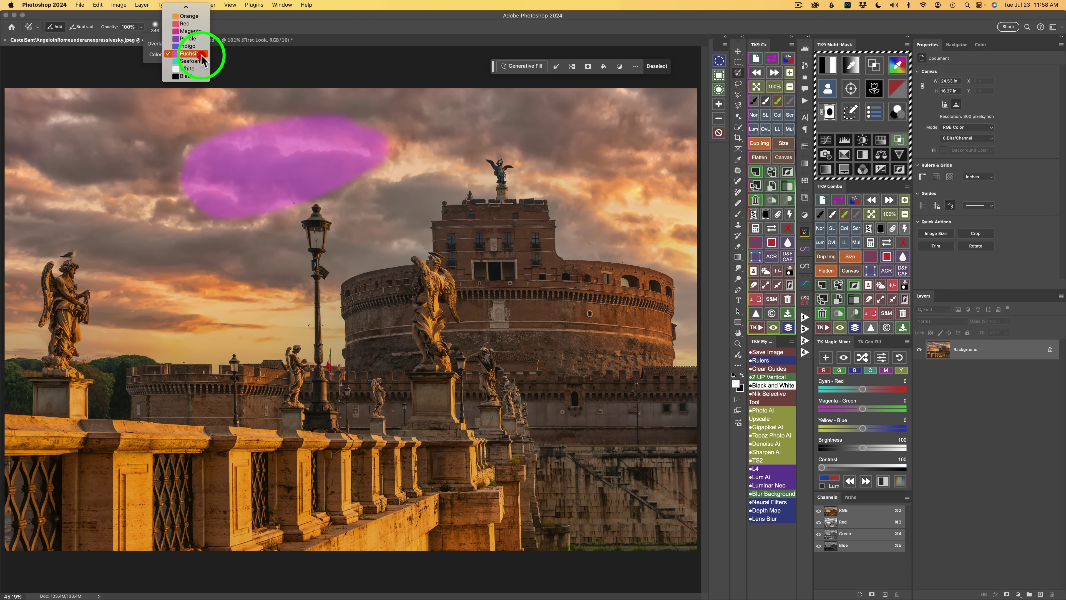
click(181, 19)
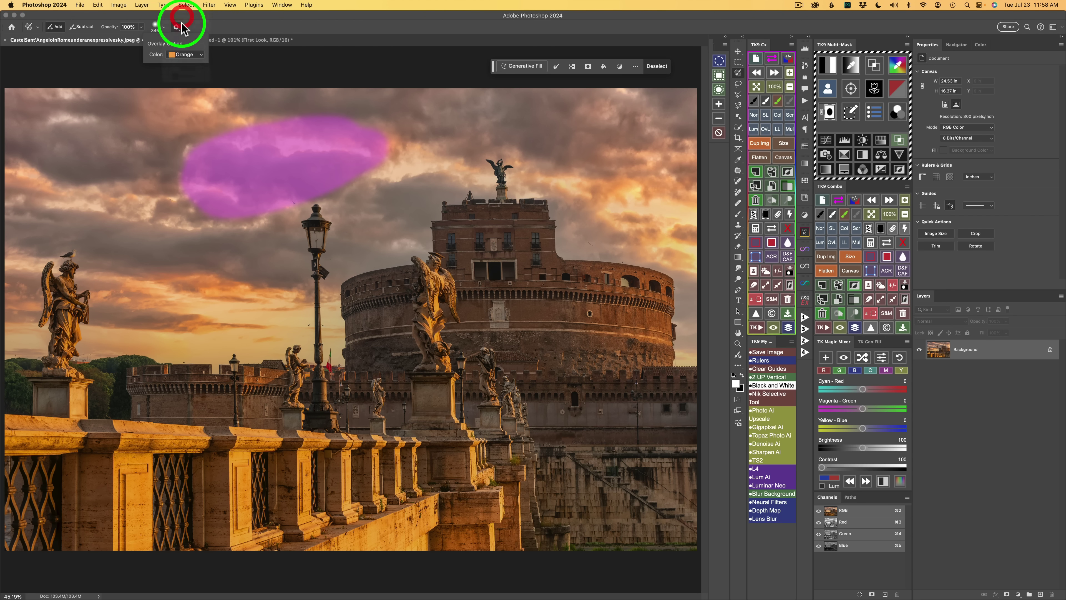
click(197, 54)
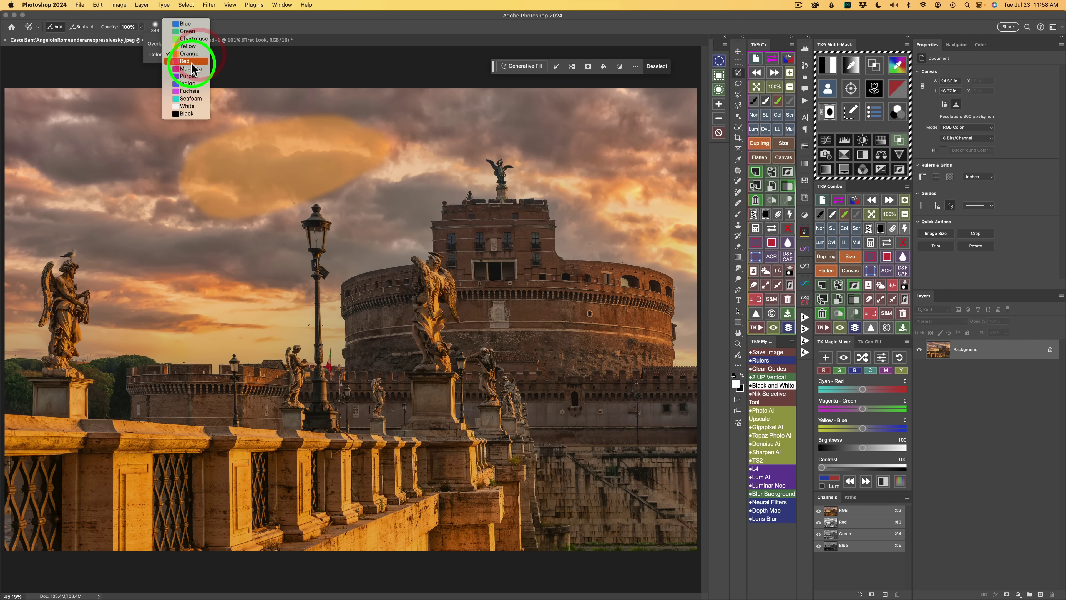
click(189, 62)
click(197, 53)
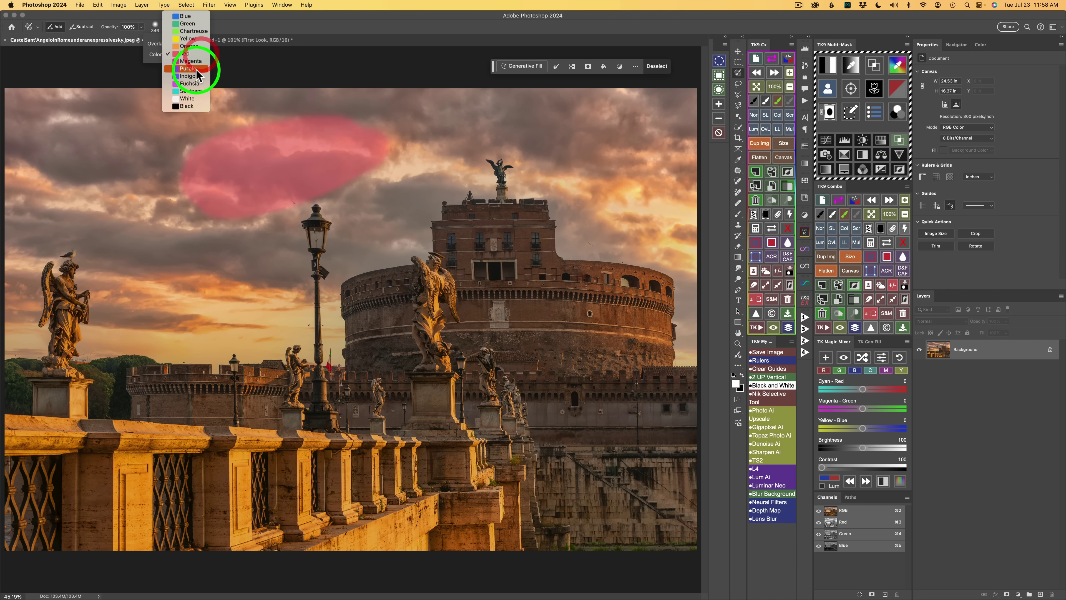
click(190, 84)
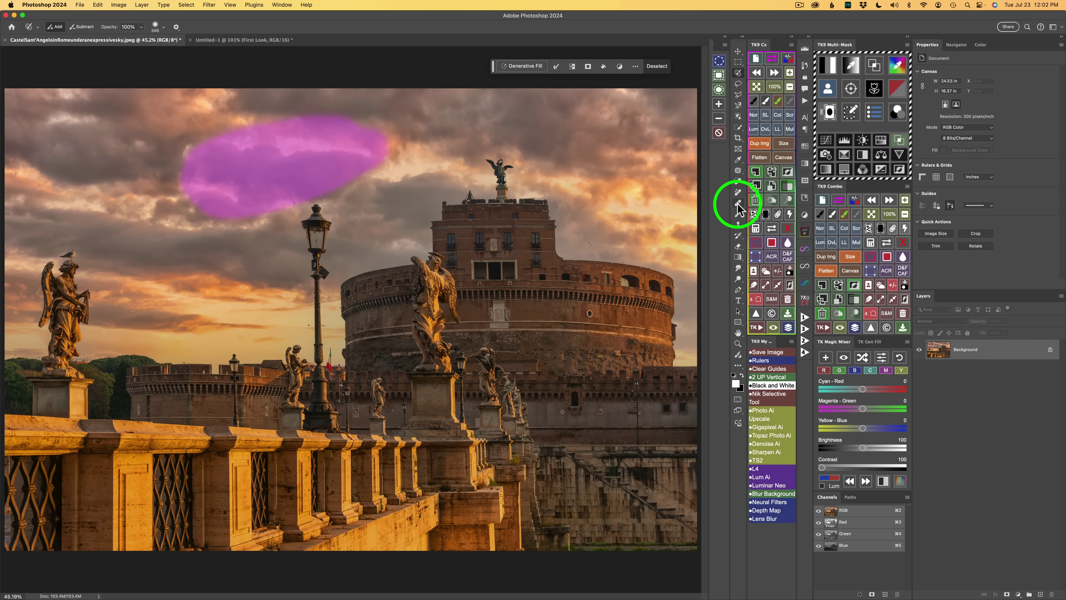
Step: Briefly switch to the Brush tool and back to the Selection Brush, then open and dismiss the Select menu
key(q)
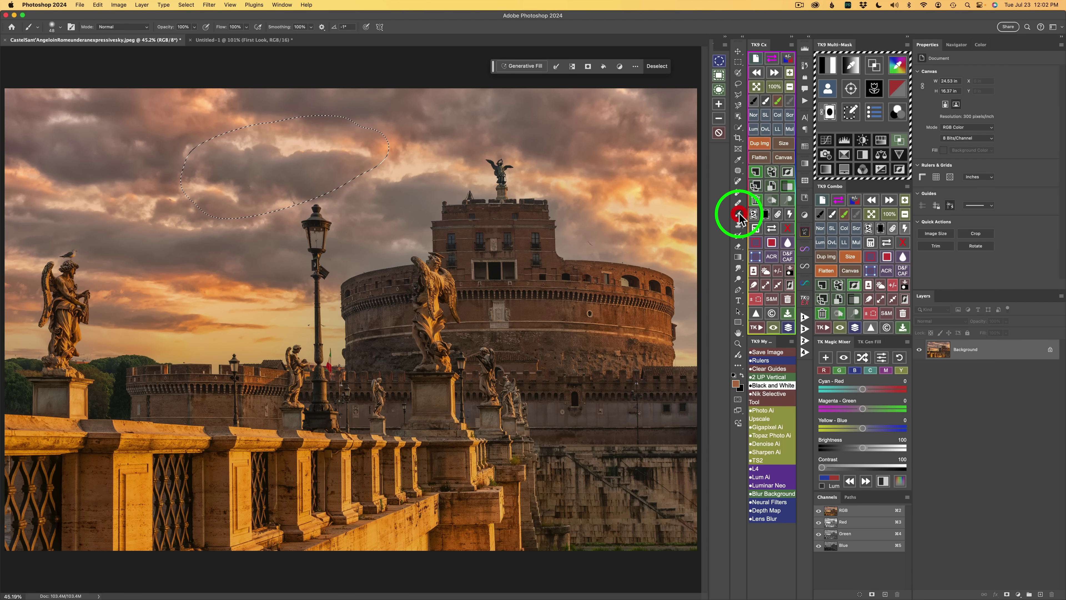
click(738, 214)
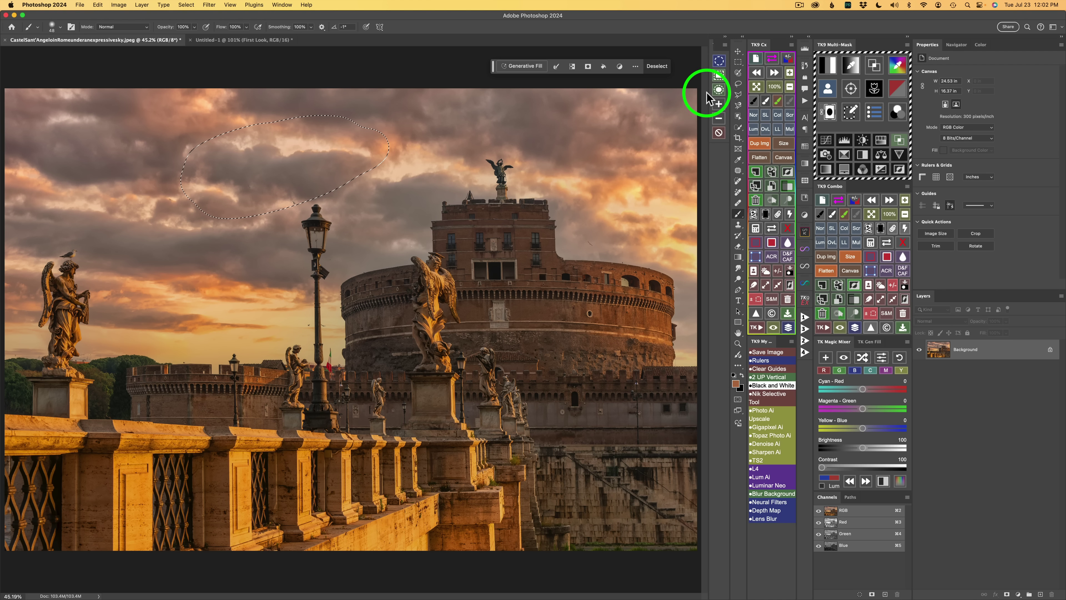
click(739, 75)
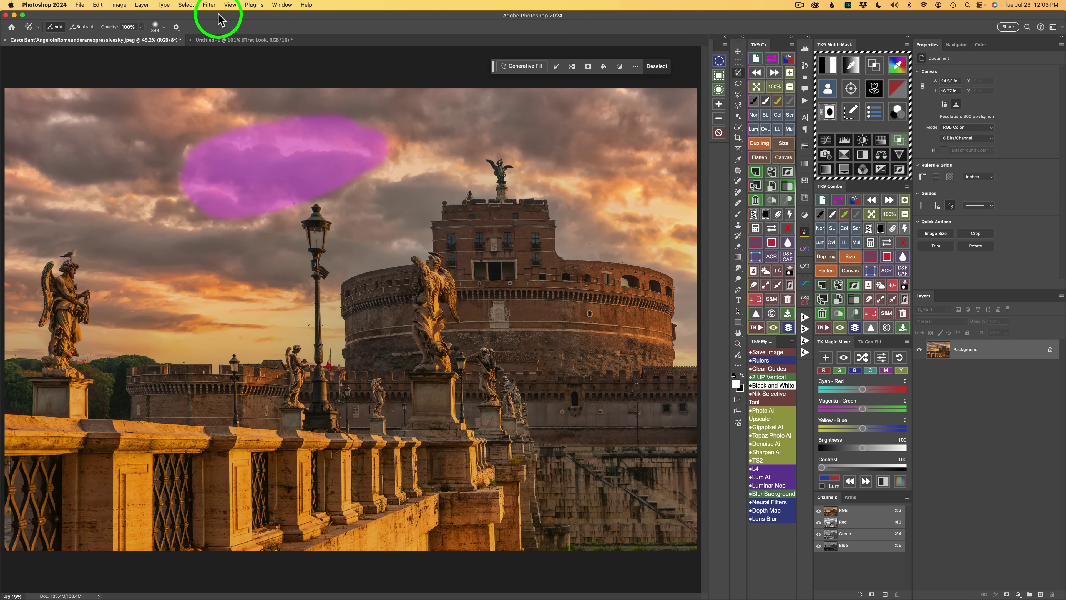
click(185, 5)
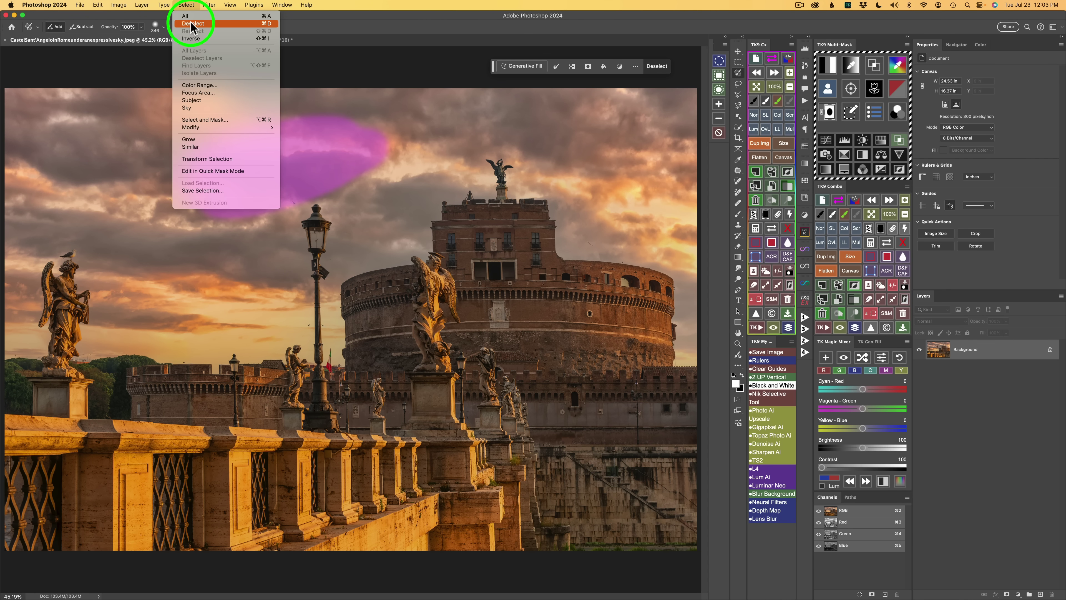
click(376, 28)
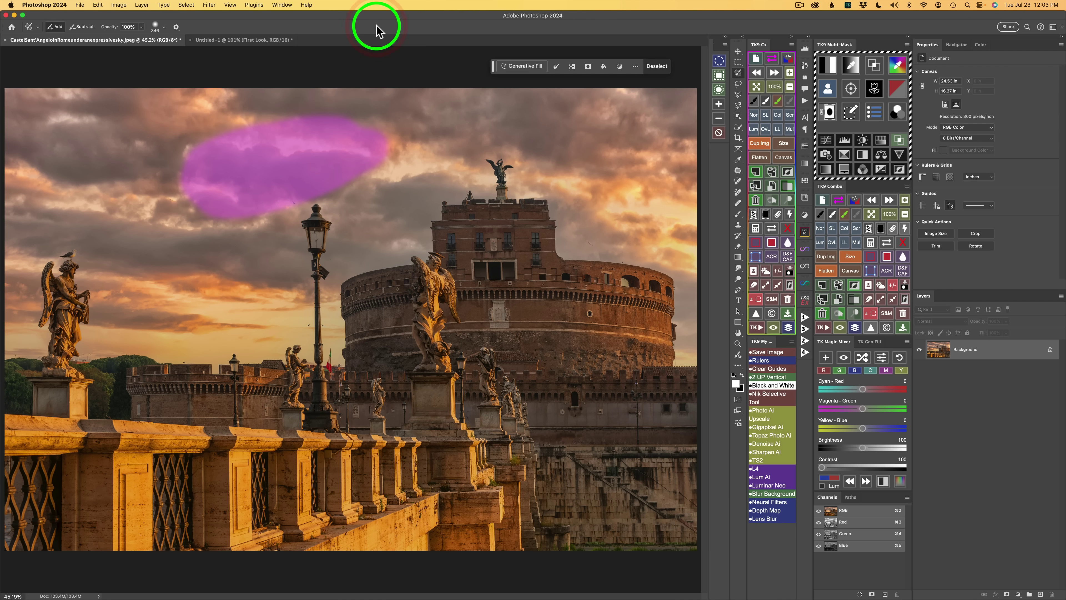
Step: Clear the sky selection with Cmd+D and check the brush size and hardness popup
key(super+d)
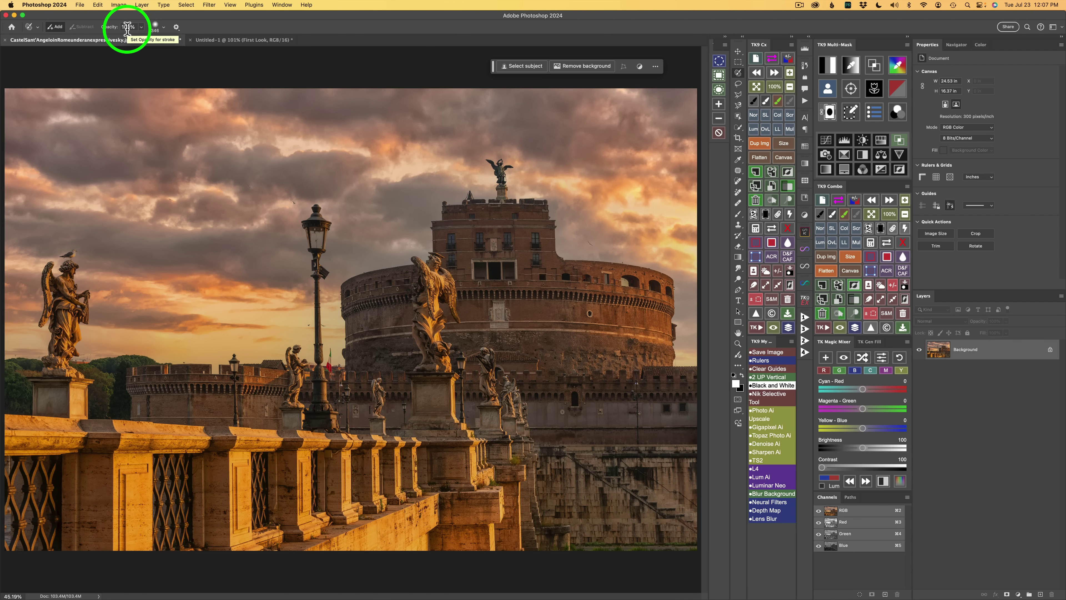
click(163, 26)
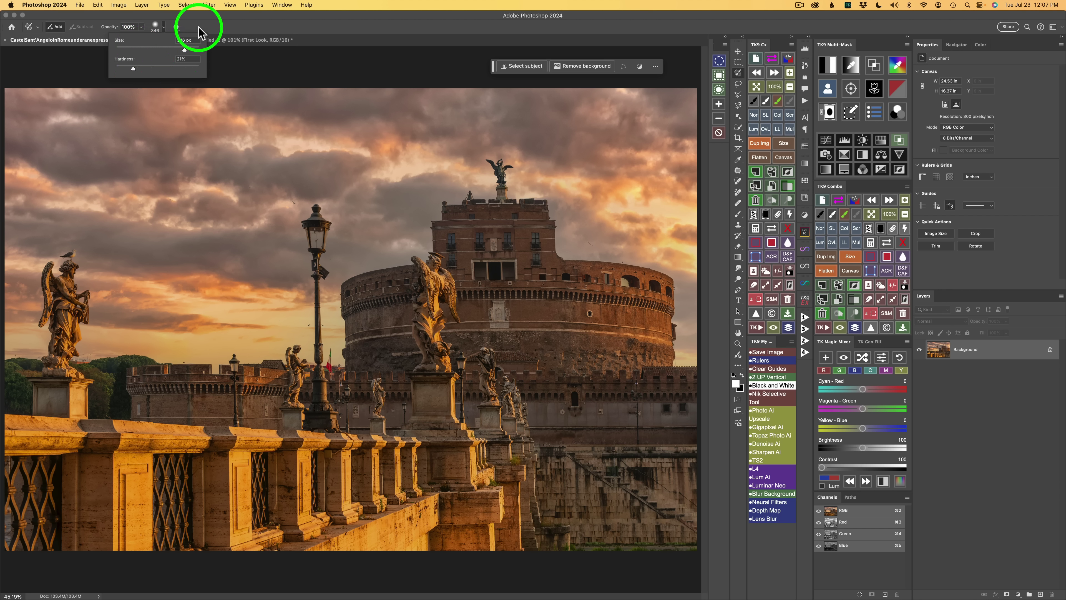
click(197, 31)
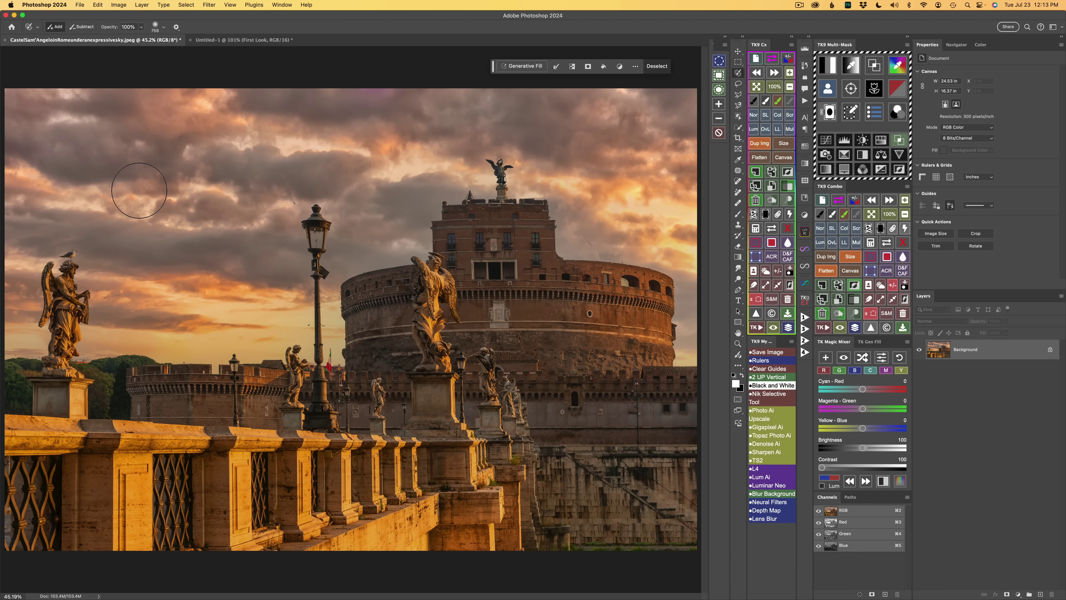
Step: Resize the selection brush to about 1239 px and lower its hardness to about 1%
mouse_move(137, 189)
mouse_down()
mouse_move(416, 198)
mouse_move(182, 201)
mouse_up()
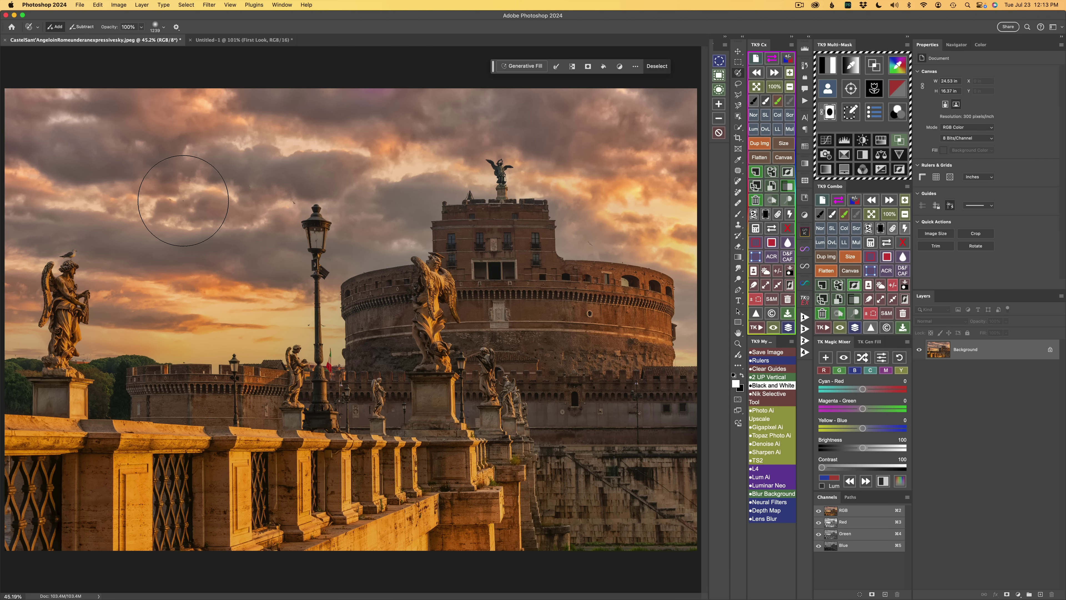
drag(184, 201, 187, 99)
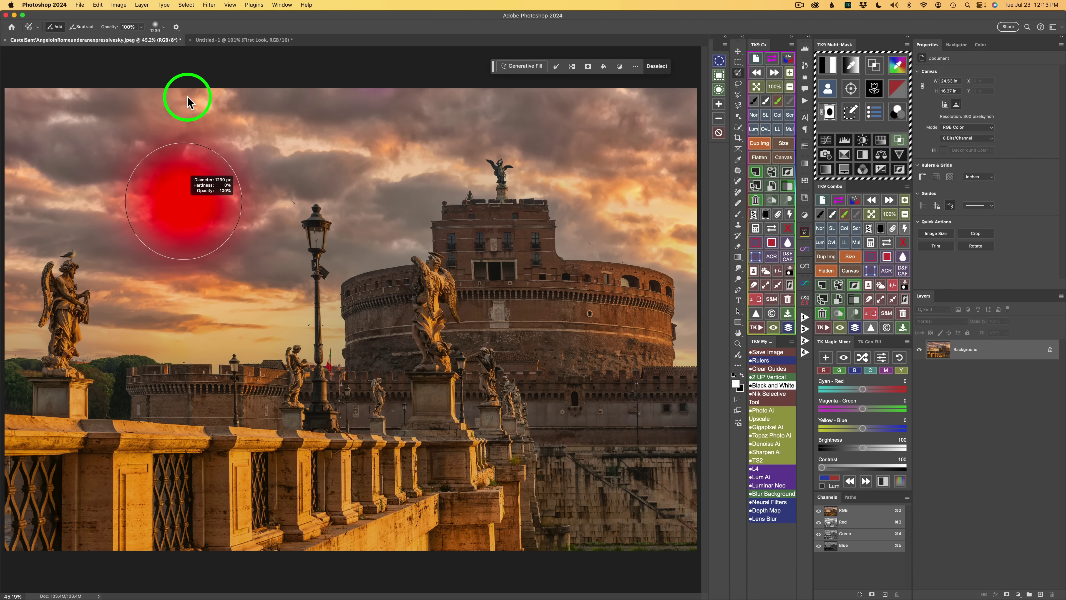
drag(188, 99, 190, 386)
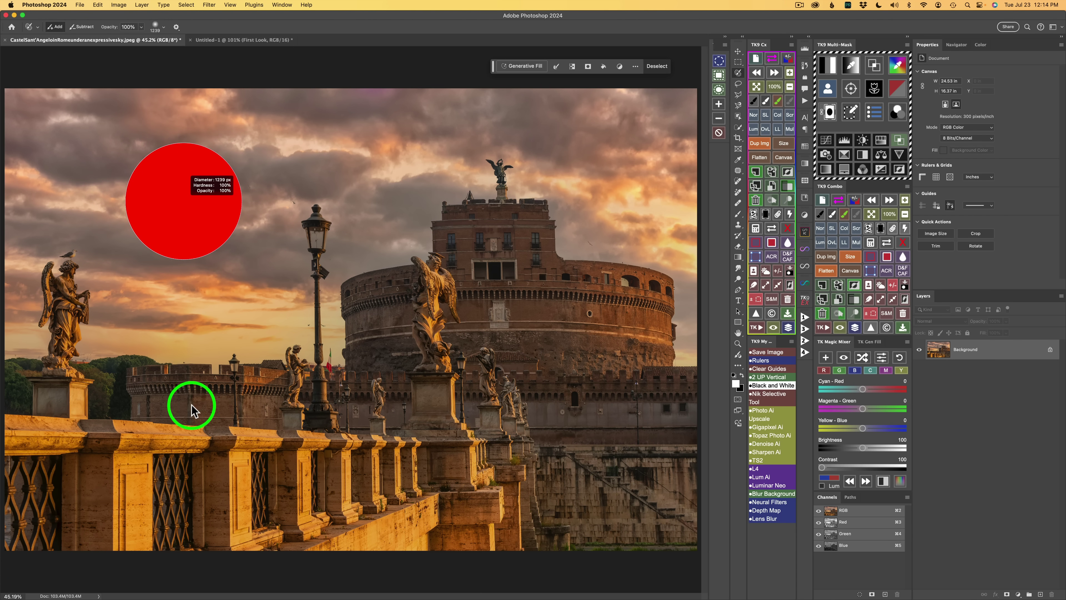
mouse_move(191, 405)
mouse_down()
mouse_move(203, 172)
mouse_move(219, 391)
mouse_move(228, 312)
mouse_move(262, 269)
mouse_move(495, 302)
mouse_move(263, 298)
mouse_up()
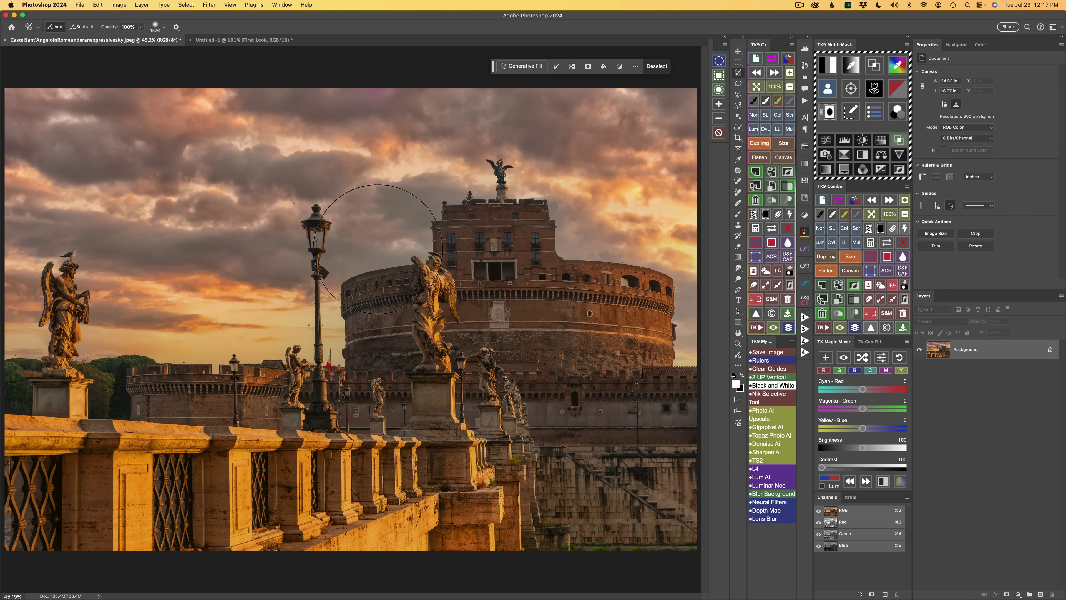
Step: Paint the sky around the lamp post, the right sky and castle top into the selection
key(5)
mouse_move(238, 210)
mouse_down()
mouse_move(333, 186)
mouse_move(252, 198)
mouse_move(385, 196)
mouse_move(174, 210)
mouse_move(181, 191)
mouse_move(186, 220)
mouse_move(352, 203)
mouse_move(290, 203)
mouse_move(319, 207)
mouse_move(357, 191)
mouse_move(254, 201)
mouse_move(369, 200)
mouse_move(369, 191)
mouse_move(302, 199)
mouse_move(255, 188)
mouse_move(386, 195)
mouse_move(384, 207)
mouse_up()
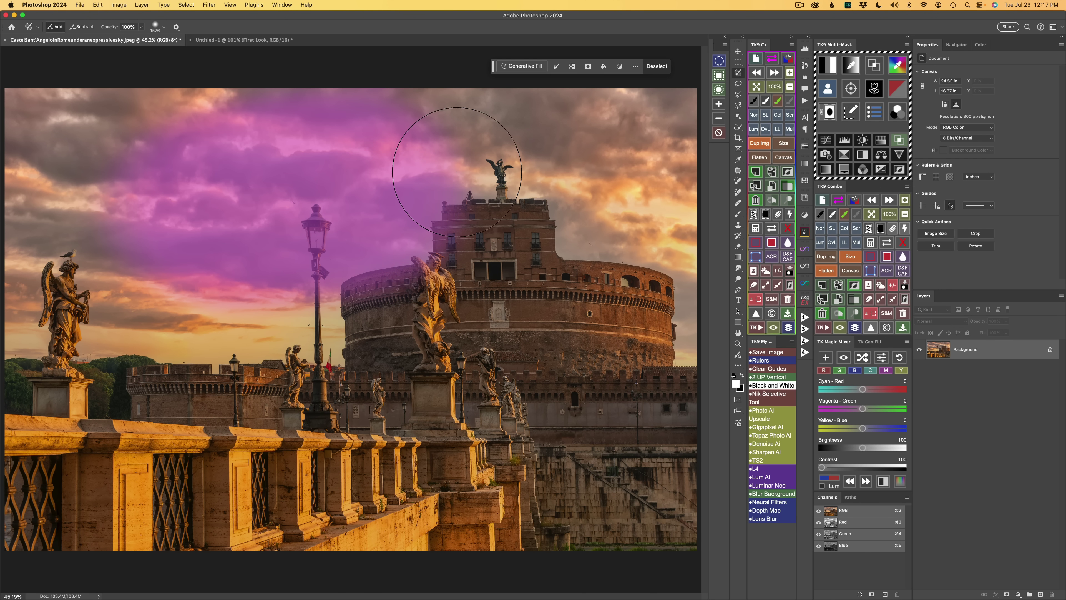
mouse_move(441, 167)
mouse_down()
mouse_move(547, 142)
mouse_move(566, 155)
mouse_up()
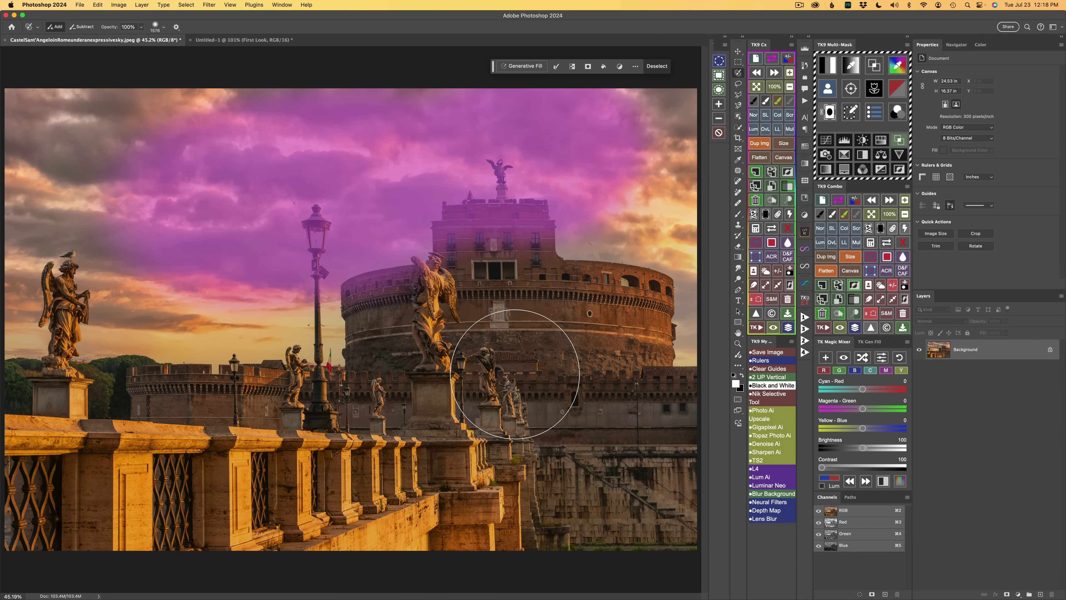
Step: At 20% opacity, partially select the lower castle wall and bridge
key(2)
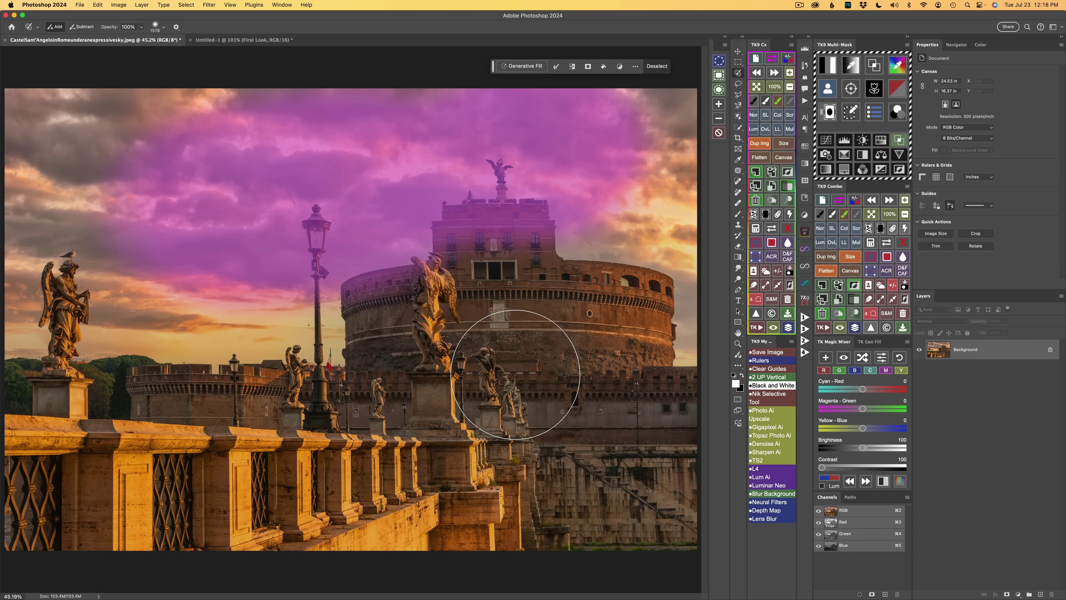
mouse_move(507, 388)
mouse_down()
mouse_move(566, 424)
mouse_move(452, 429)
mouse_move(570, 397)
mouse_move(454, 495)
mouse_move(448, 468)
mouse_move(515, 439)
mouse_up()
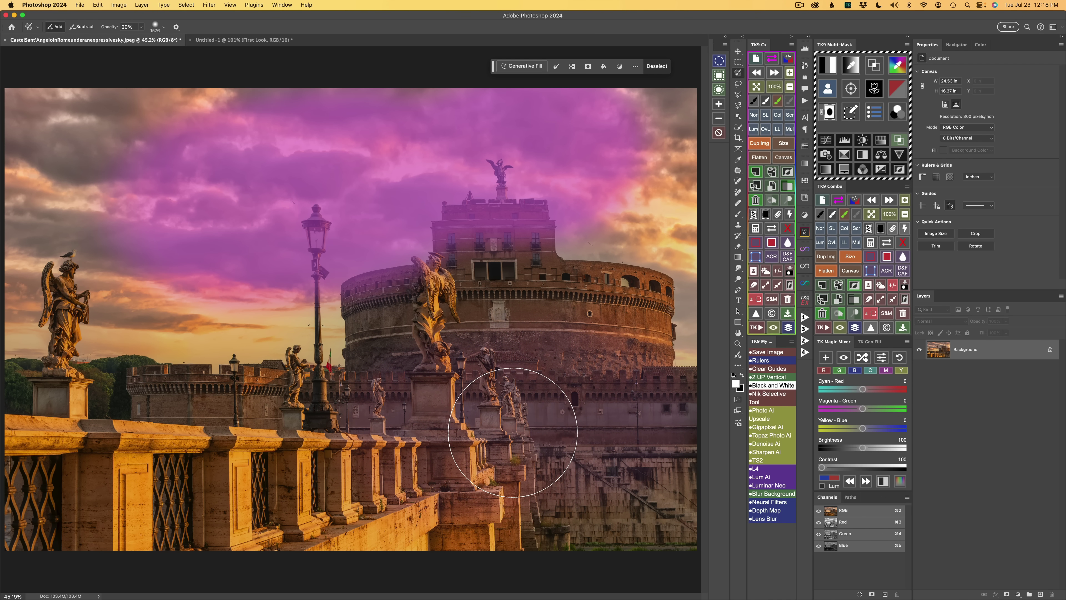
click(513, 432)
Step: Clear the selection and, in Subtract mode, remove the sky around the lamp post
key(super+d)
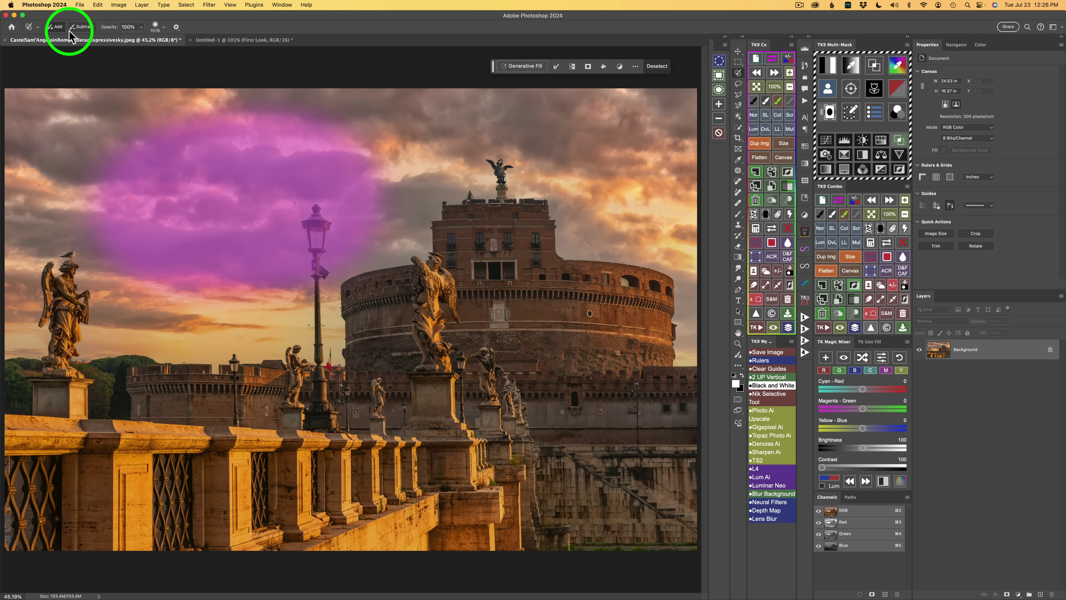
click(88, 27)
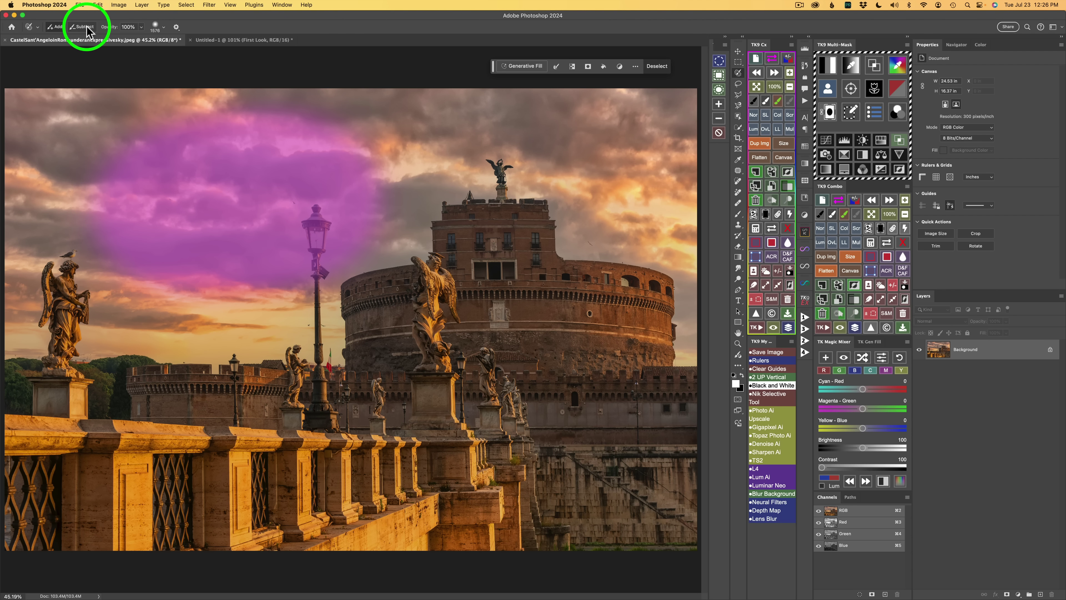
mouse_move(357, 151)
mouse_down()
mouse_move(392, 171)
mouse_move(381, 202)
mouse_move(372, 190)
mouse_move(379, 141)
mouse_move(372, 206)
mouse_up()
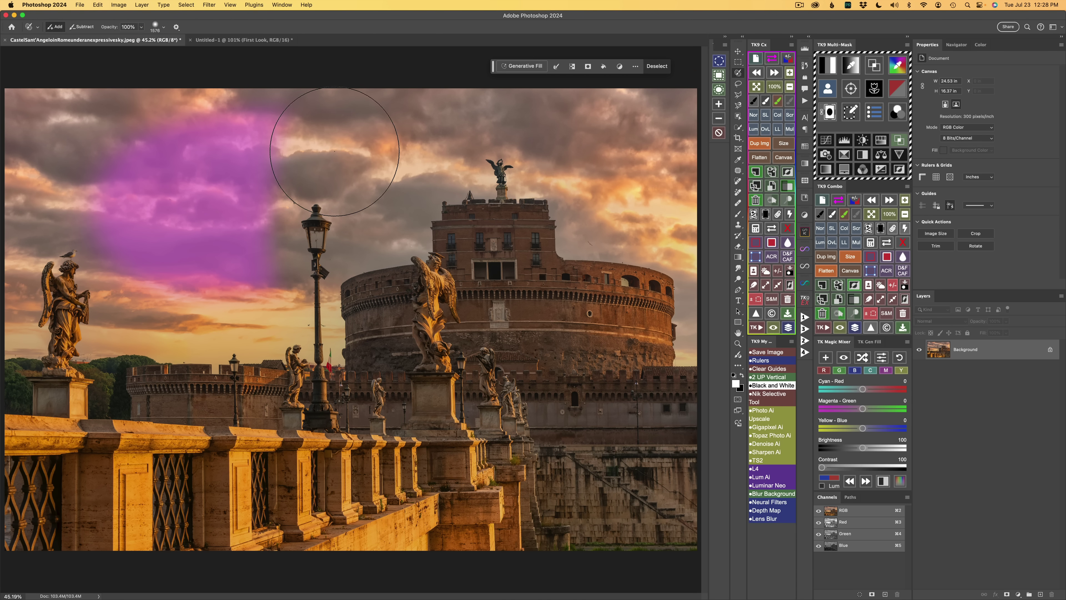
Step: Add the clouds, lamp top, bridge statues, castle base, upper-right sky and bridge parapet to the selection
mouse_move(305, 167)
mouse_down()
mouse_move(333, 158)
mouse_move(274, 193)
mouse_move(401, 187)
mouse_up()
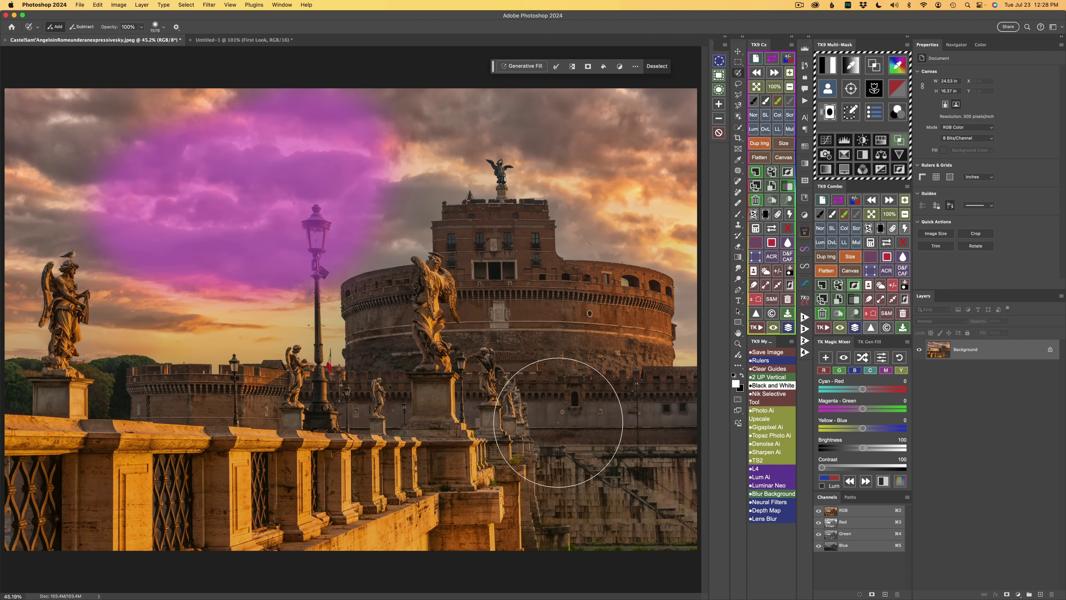
mouse_move(566, 424)
mouse_down()
mouse_move(441, 421)
mouse_move(434, 411)
mouse_move(542, 416)
mouse_move(519, 419)
mouse_up()
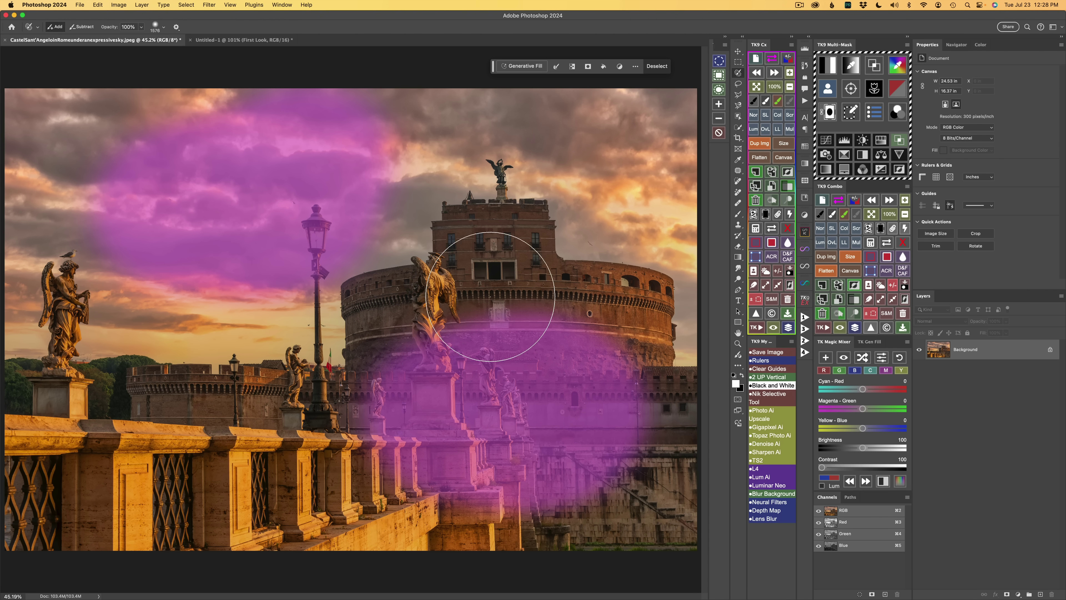
click(572, 151)
drag(571, 151, 623, 148)
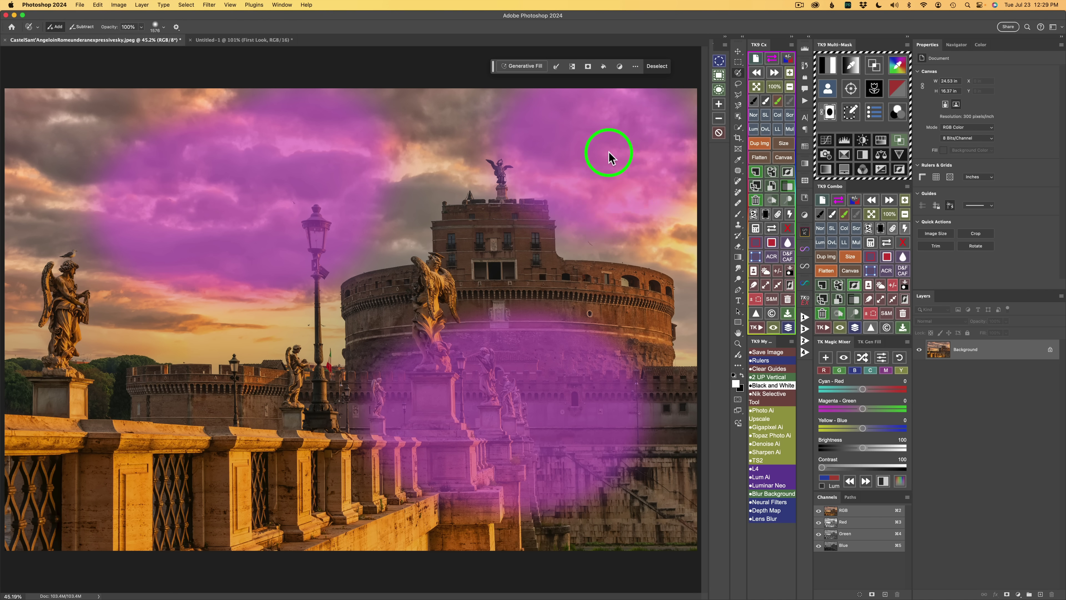
click(217, 407)
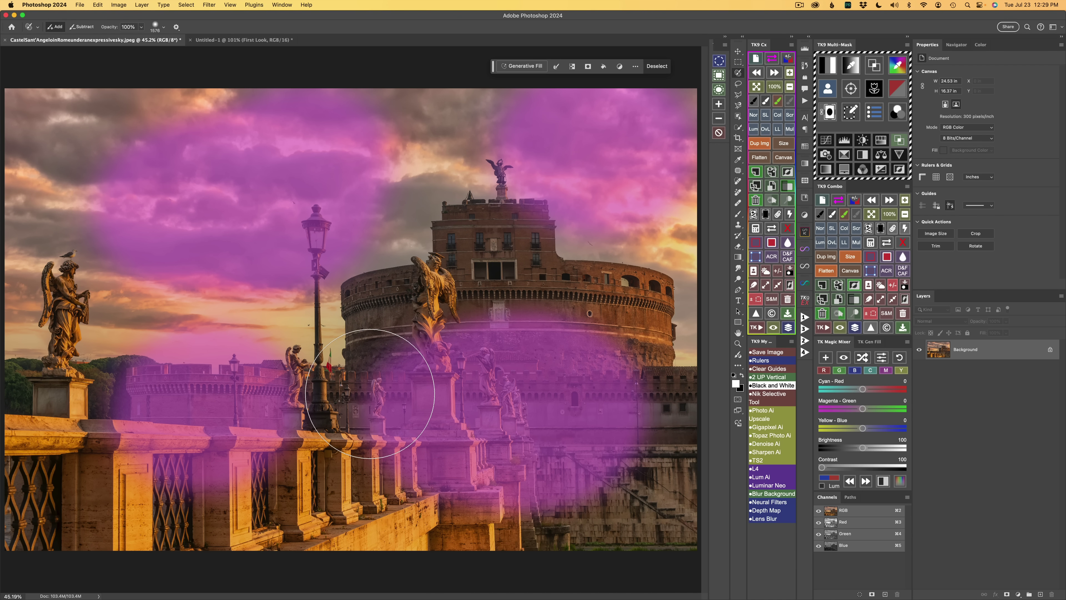
Step: Add the left bridge balustrade, remove the right statues and walls, then repaint sky and castle top
mouse_move(329, 501)
mouse_down()
mouse_move(336, 512)
mouse_move(341, 415)
mouse_up()
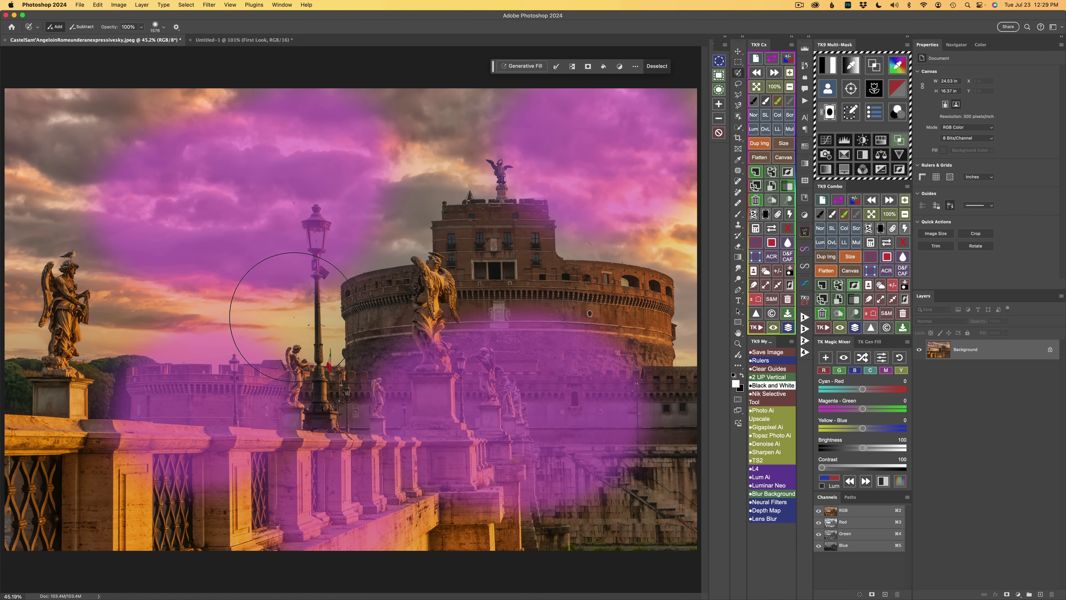
click(84, 27)
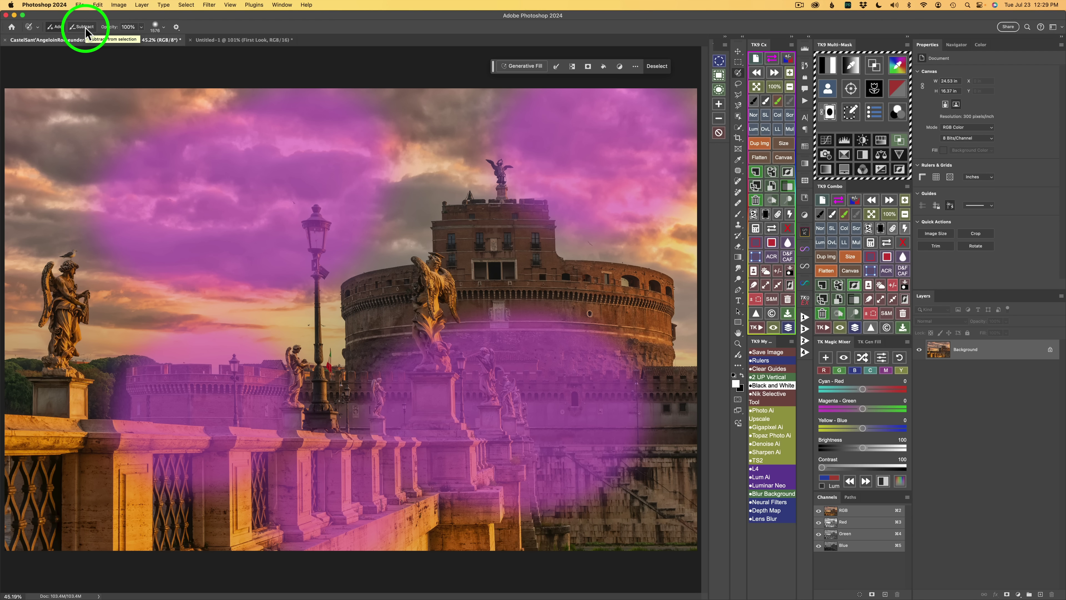
mouse_move(500, 143)
mouse_down()
mouse_move(588, 118)
mouse_move(600, 176)
mouse_move(604, 378)
mouse_move(619, 359)
mouse_move(411, 504)
mouse_move(399, 420)
mouse_move(466, 342)
mouse_up()
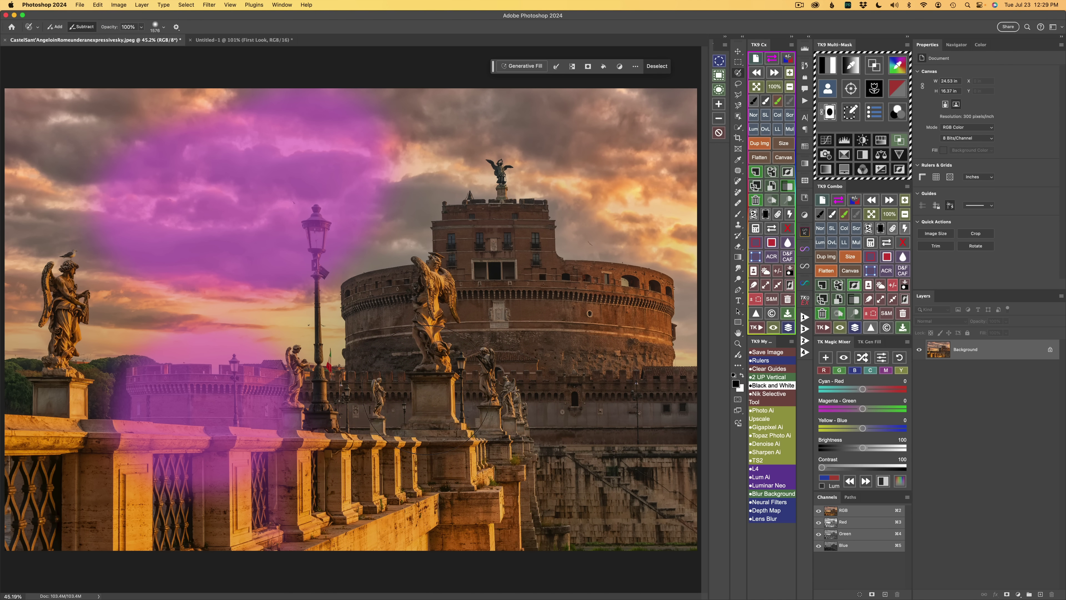
key(shift)
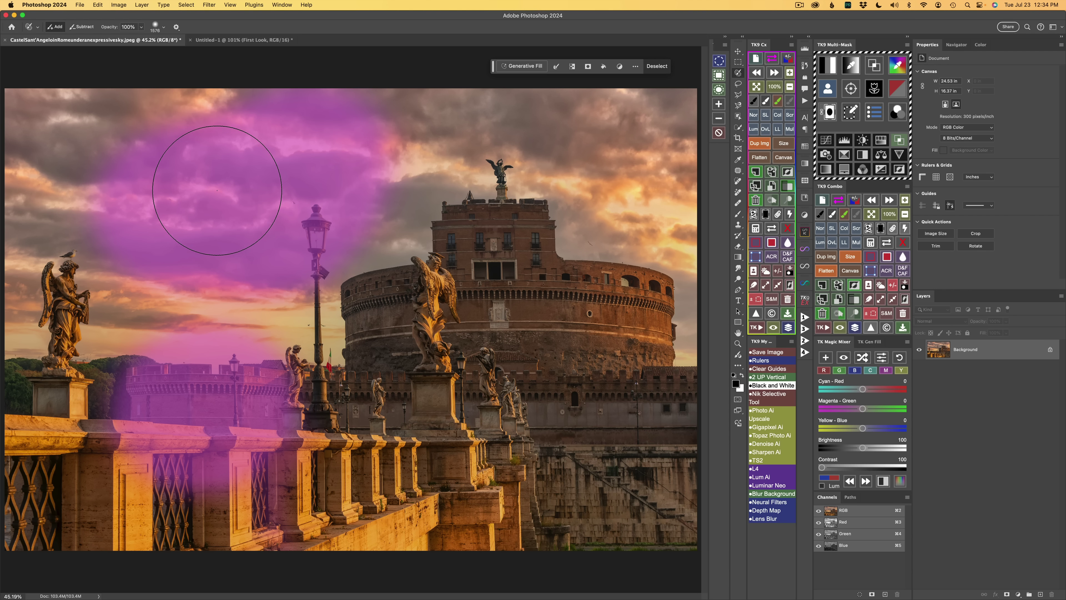
key(alt)
mouse_move(385, 179)
mouse_down()
mouse_move(382, 137)
mouse_move(360, 117)
mouse_move(382, 157)
mouse_move(368, 238)
mouse_move(375, 184)
mouse_move(307, 252)
mouse_move(191, 276)
mouse_move(127, 269)
mouse_move(203, 273)
mouse_up()
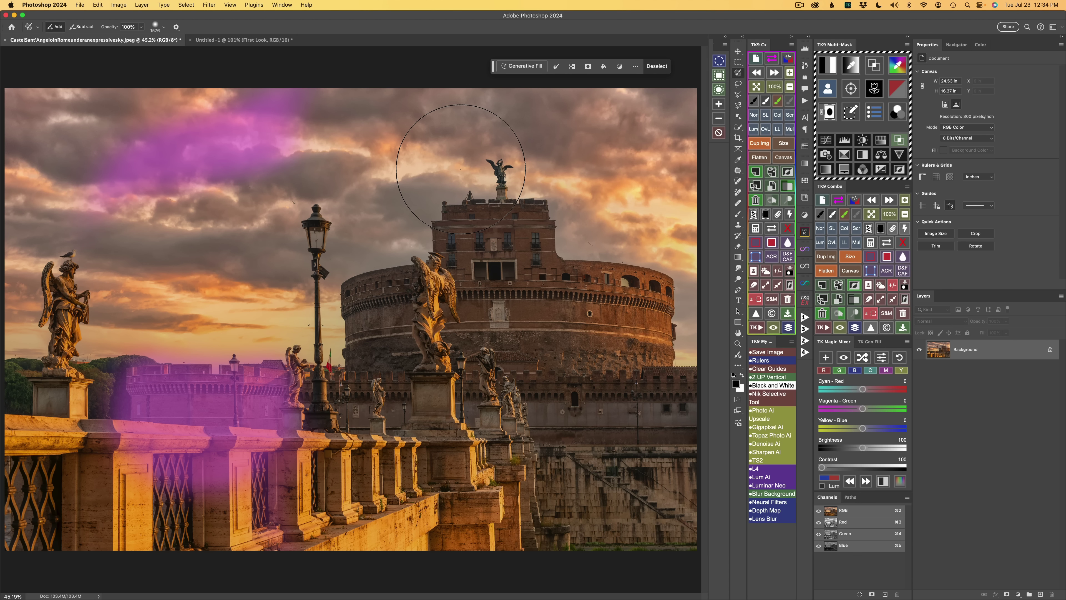
mouse_move(460, 169)
mouse_down()
mouse_move(519, 168)
mouse_move(506, 167)
mouse_move(543, 172)
mouse_move(521, 182)
mouse_up()
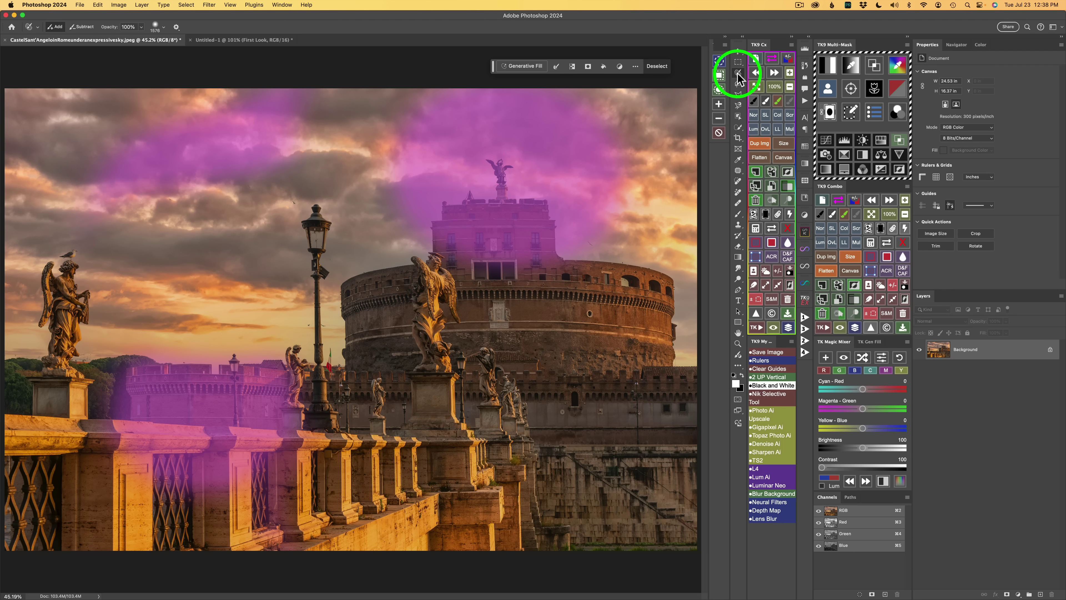
click(740, 217)
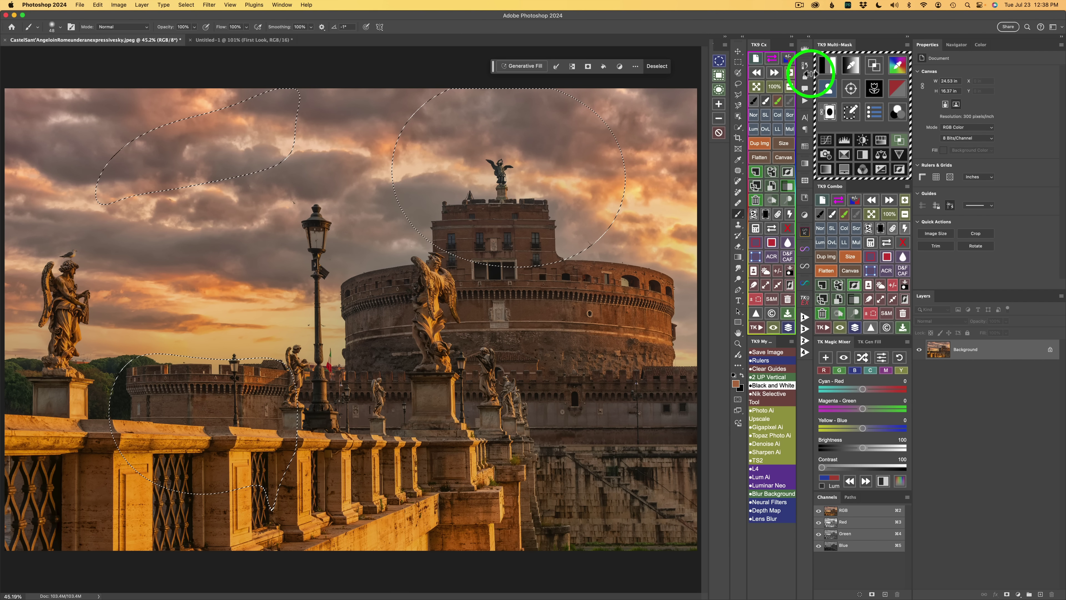
click(740, 75)
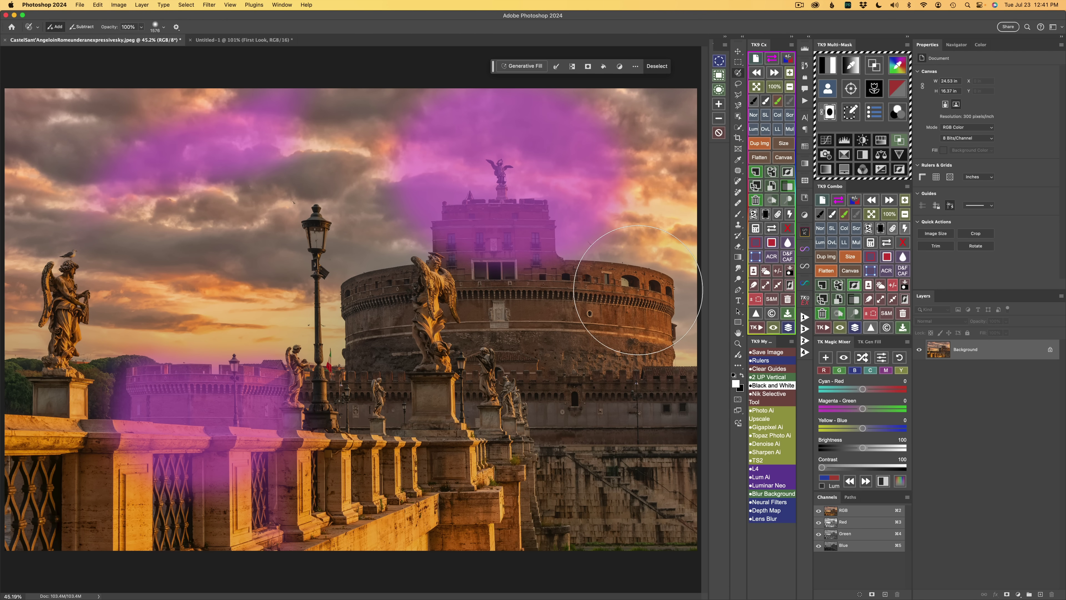
Step: Deselect, then drag an Object Selection box around the angel statue at the bridge's far left
key(super+d)
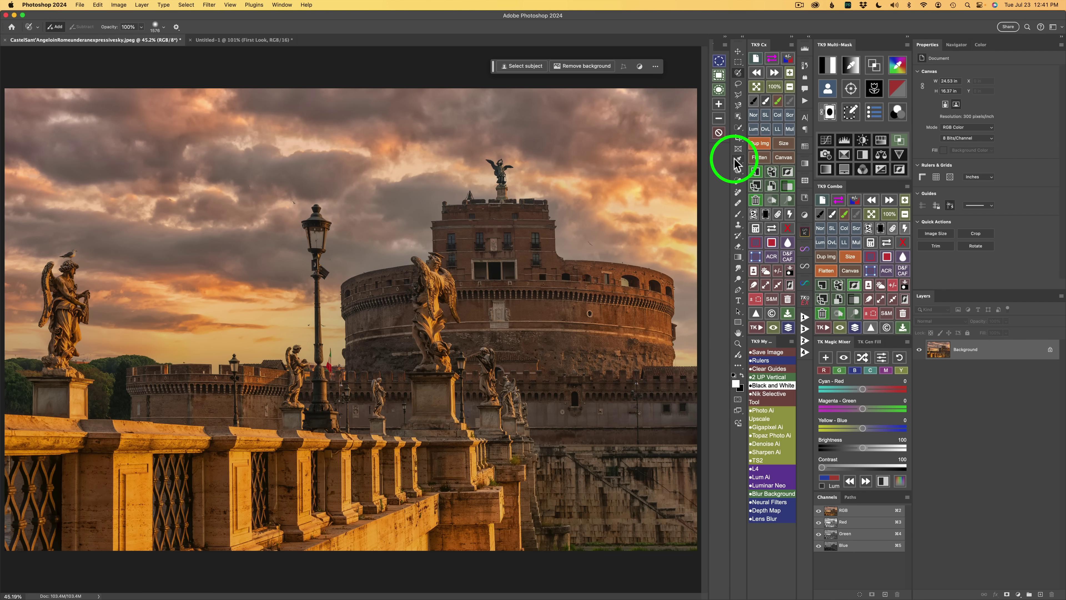
click(739, 117)
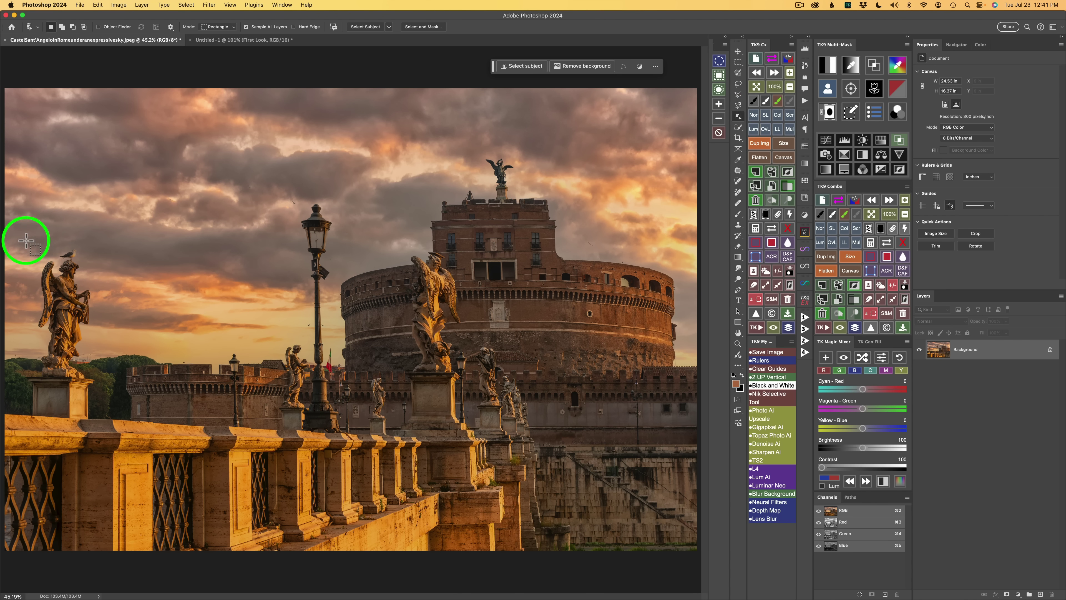
mouse_move(25, 240)
mouse_down()
mouse_move(33, 281)
mouse_move(109, 388)
mouse_up()
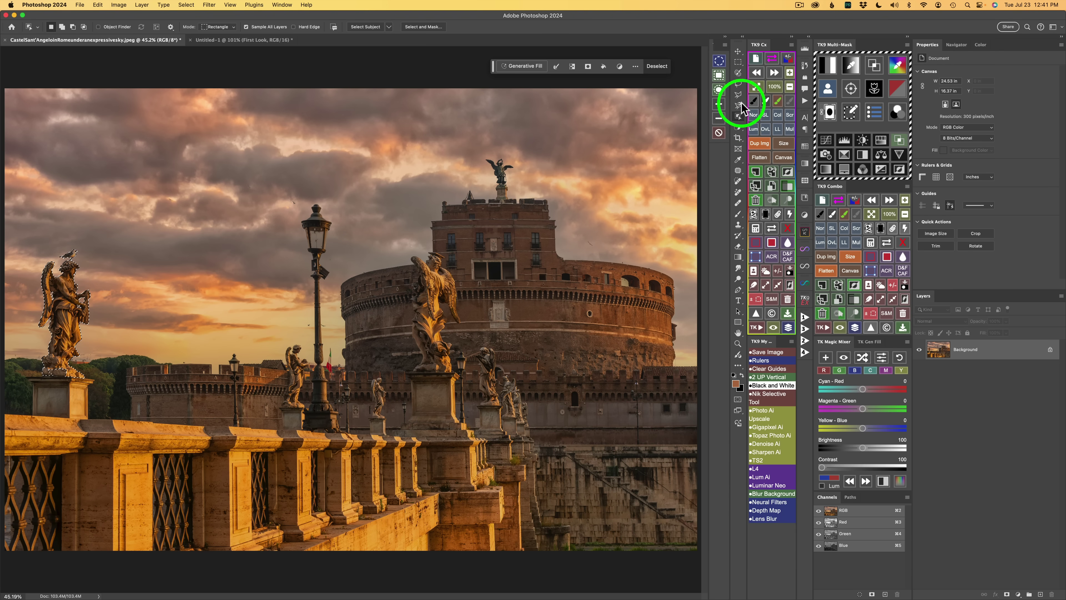
Step: Shrink the Selection Brush and brush the brown base patch into the angel statue selection
click(739, 75)
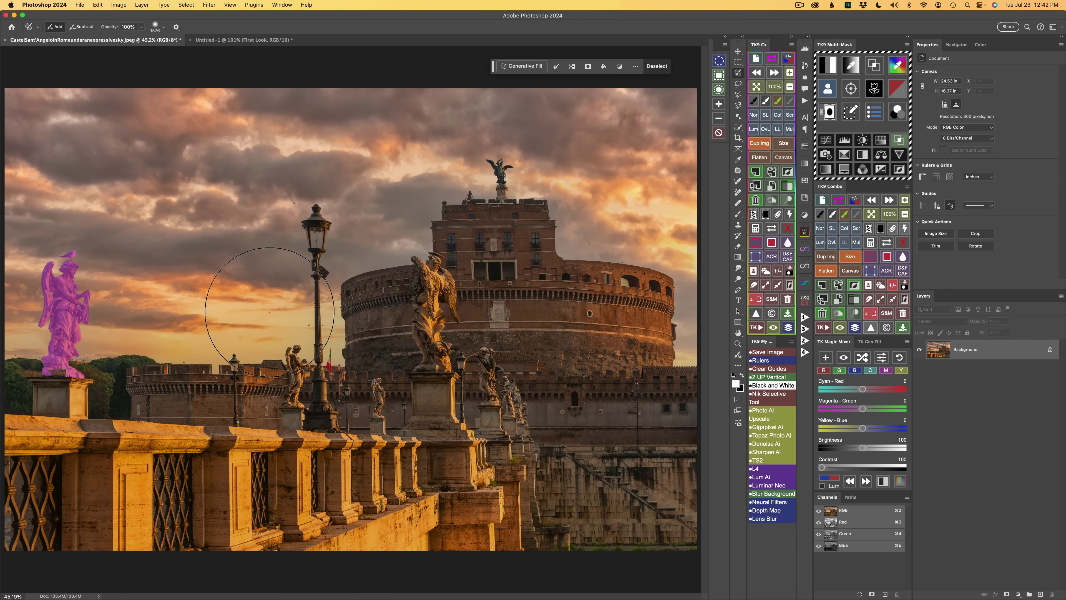
scroll(376, 242, up, 10)
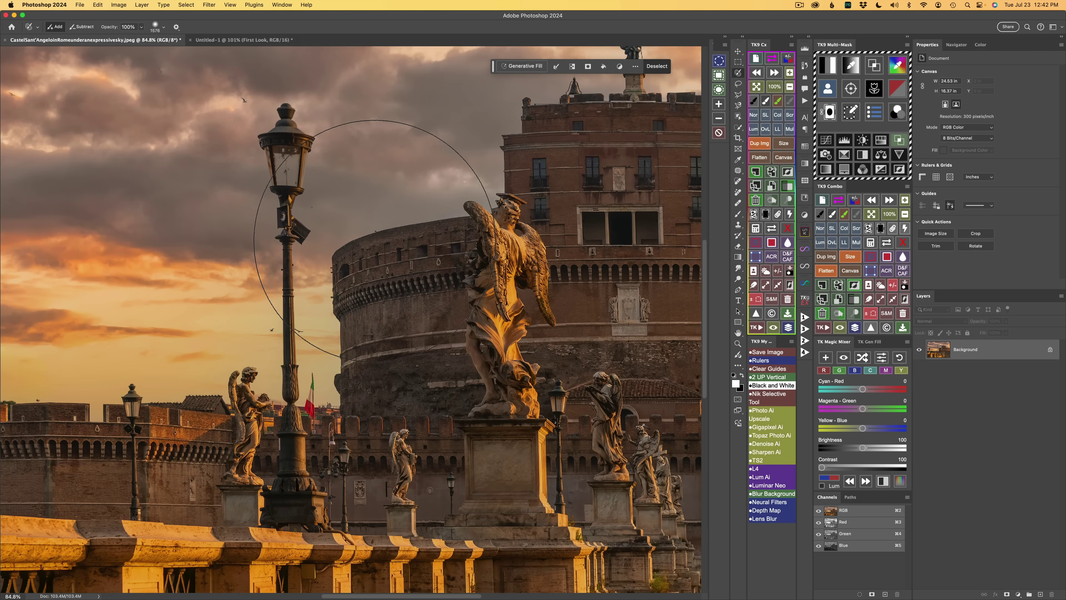
scroll(376, 242, left, 10)
scroll(375, 241, left, 4)
scroll(375, 242, down, 2)
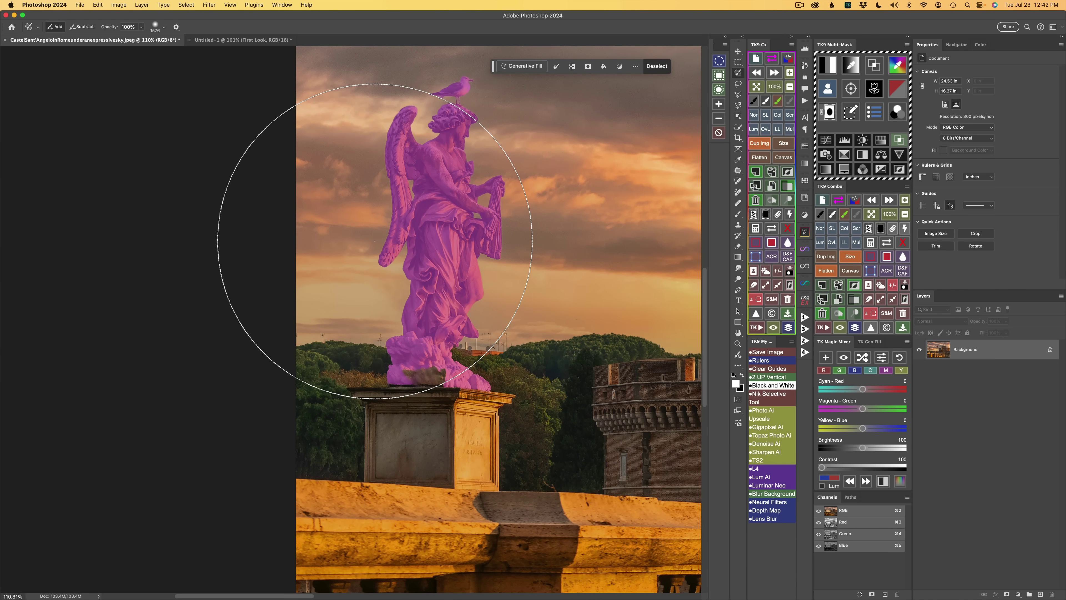
key(alt)
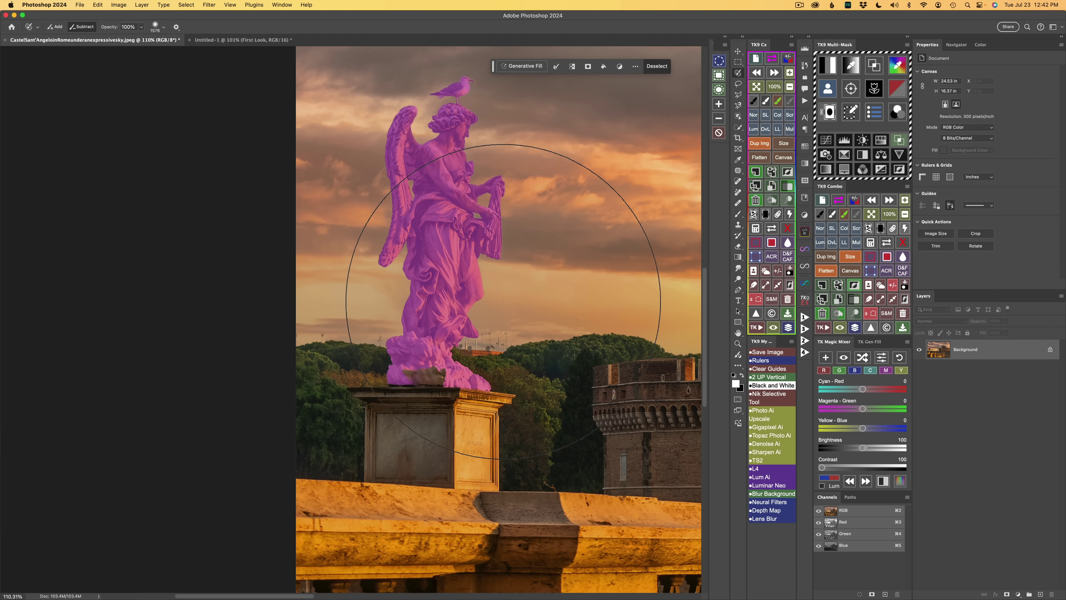
mouse_move(503, 302)
mouse_down()
mouse_move(231, 310)
mouse_move(237, 318)
mouse_up()
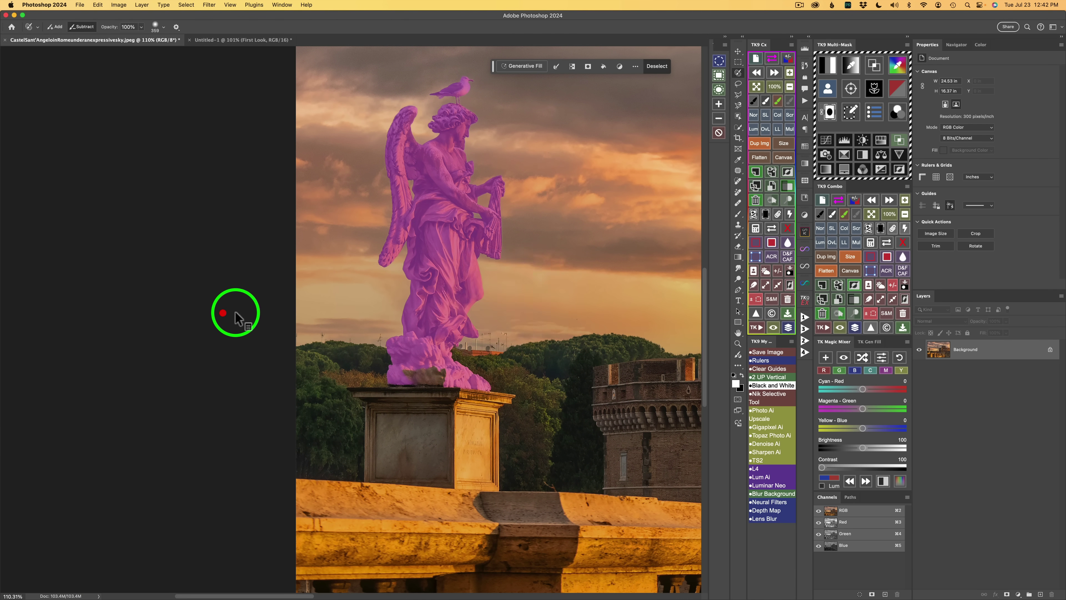
drag(438, 345, 363, 361)
mouse_move(416, 377)
mouse_down()
mouse_move(404, 371)
mouse_move(450, 374)
mouse_move(432, 380)
mouse_up()
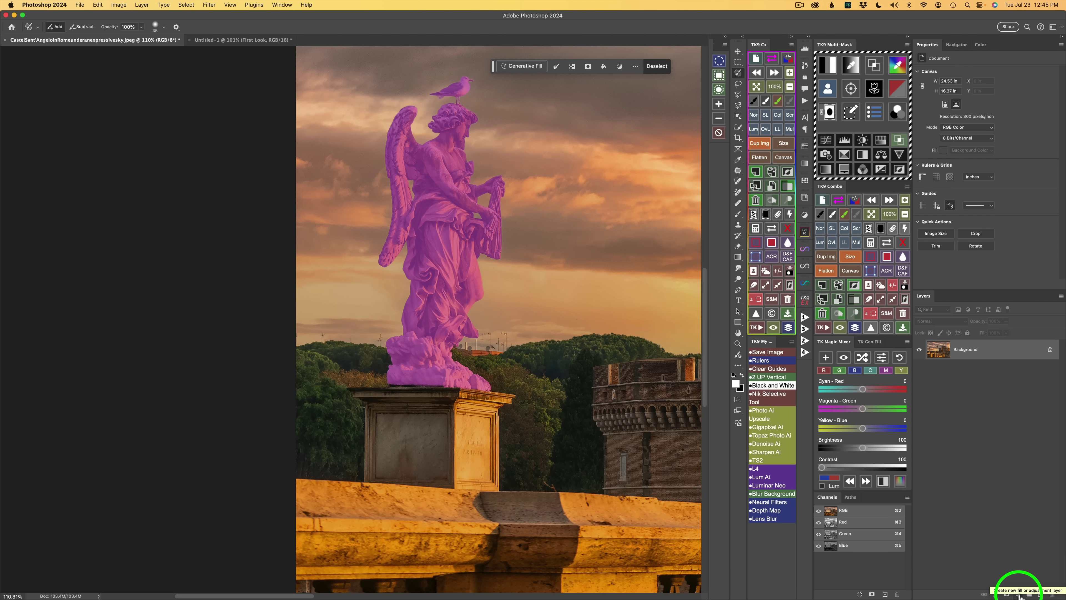
Step: Add a Curves adjustment masked to the statue with an S-shaped curve, then compare with it hidden
click(1020, 595)
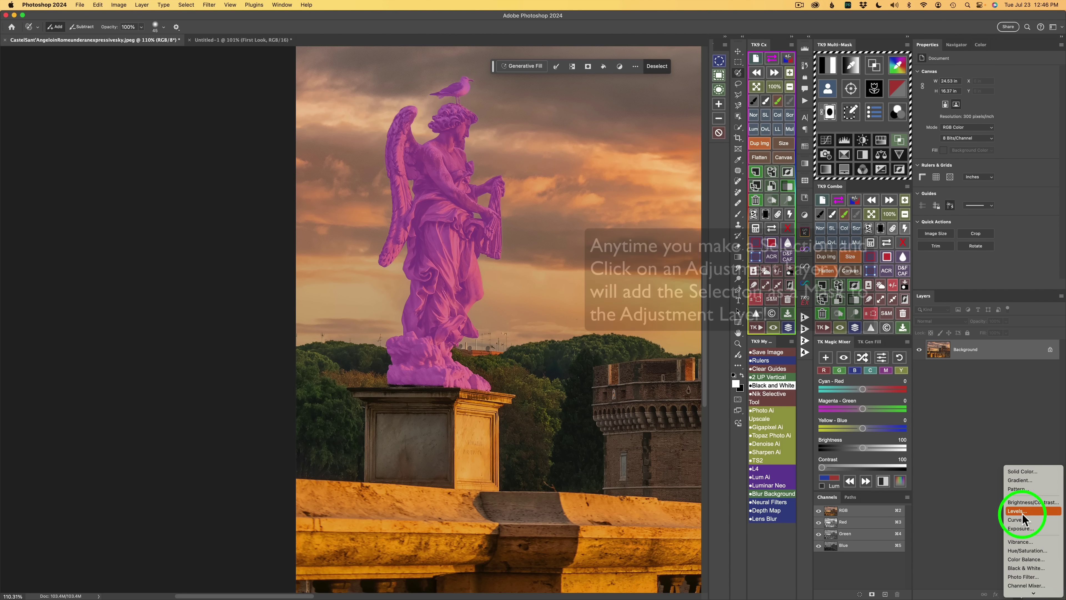
click(1018, 520)
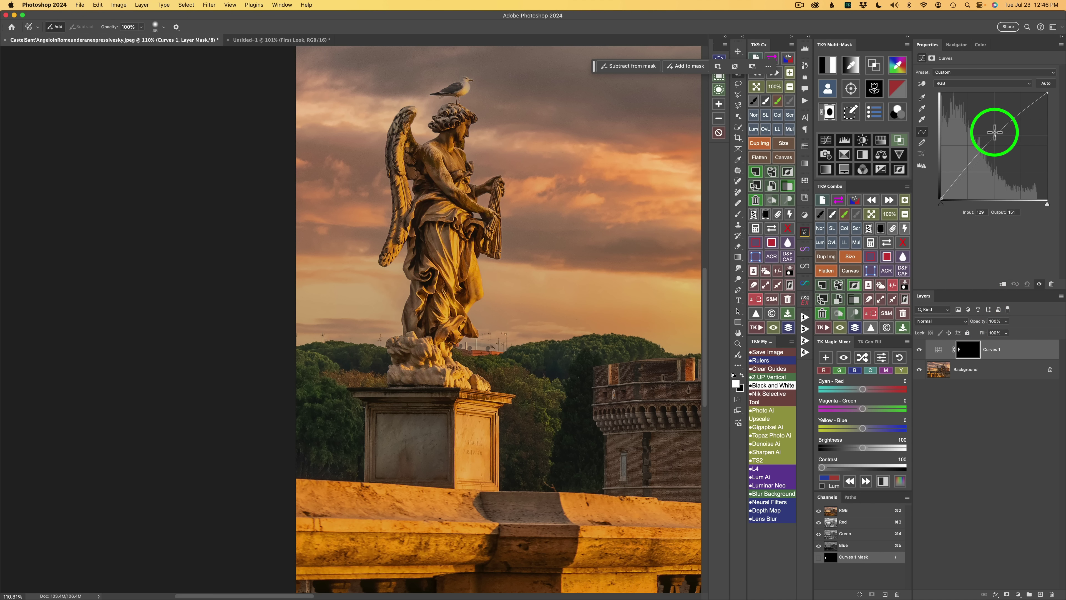
click(995, 131)
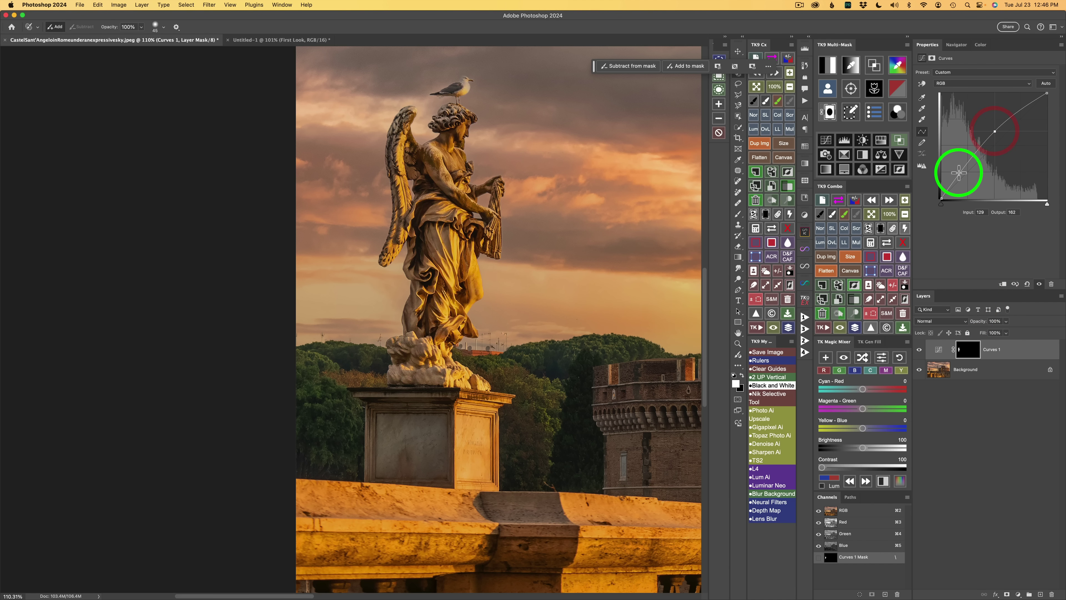
drag(958, 174, 958, 181)
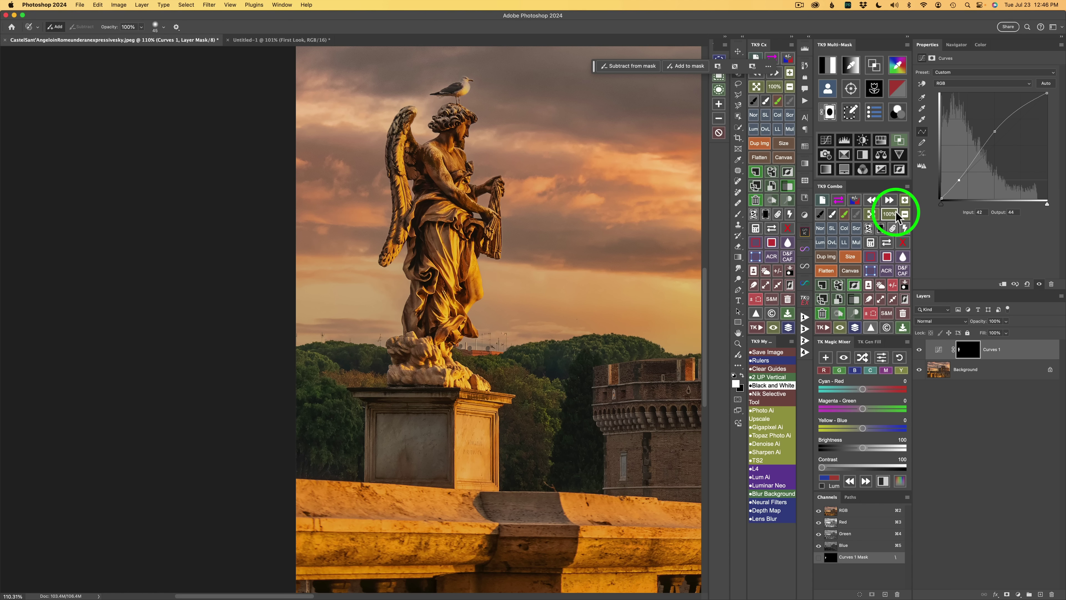
click(872, 215)
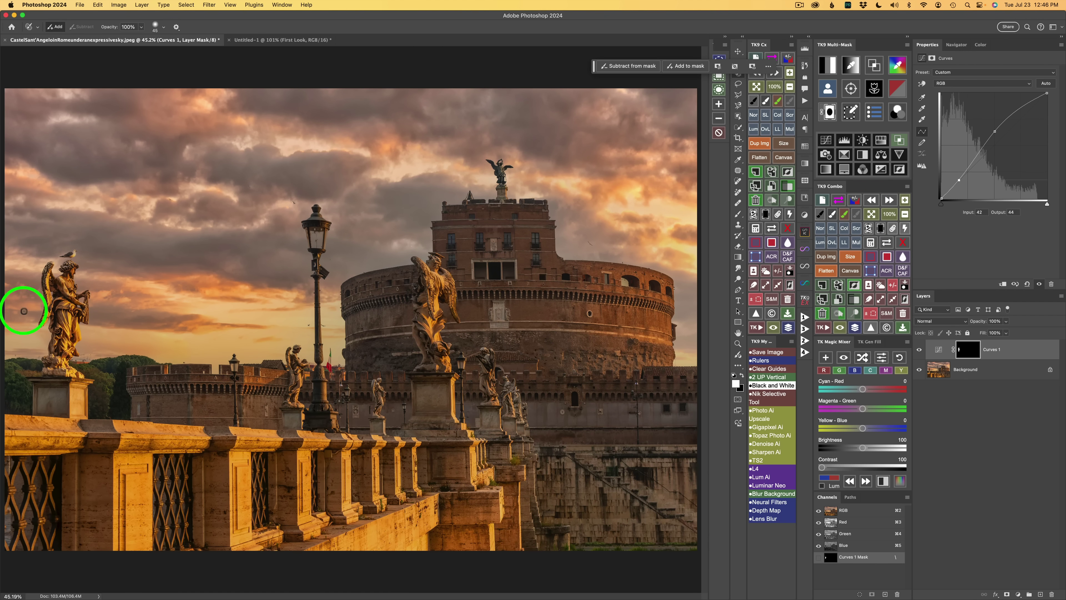
click(920, 350)
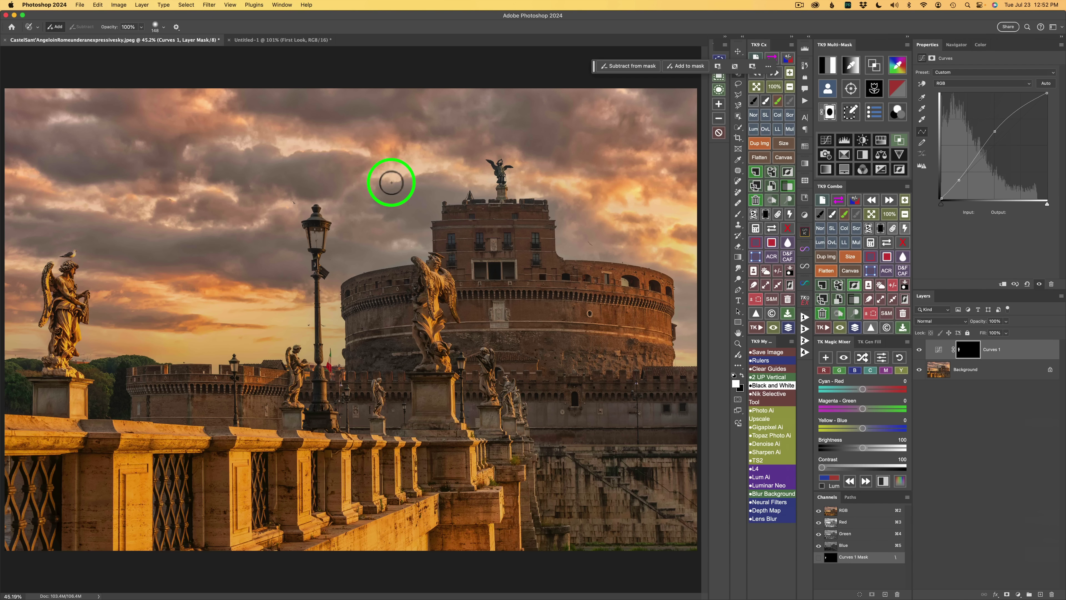
Step: Brush and clear test sky patches, then paint the wall rightward from the bridge edge
mouse_move(391, 183)
mouse_down()
mouse_move(372, 161)
mouse_move(224, 131)
mouse_move(226, 236)
mouse_move(271, 159)
mouse_move(231, 131)
mouse_move(217, 140)
mouse_up()
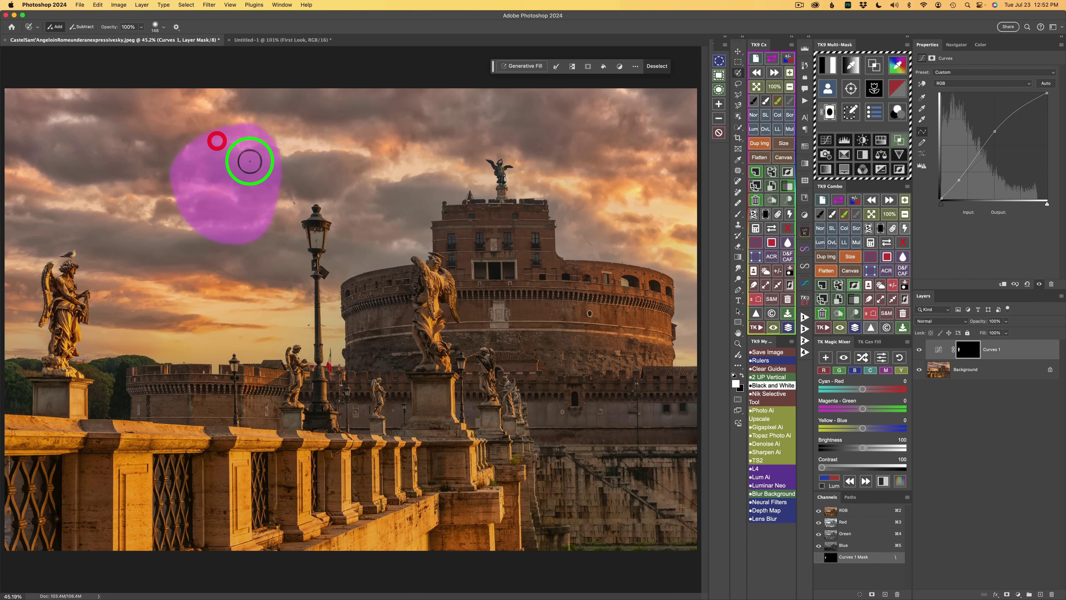
mouse_move(322, 121)
mouse_down()
mouse_move(347, 193)
mouse_move(390, 172)
mouse_move(372, 120)
mouse_move(309, 128)
mouse_up()
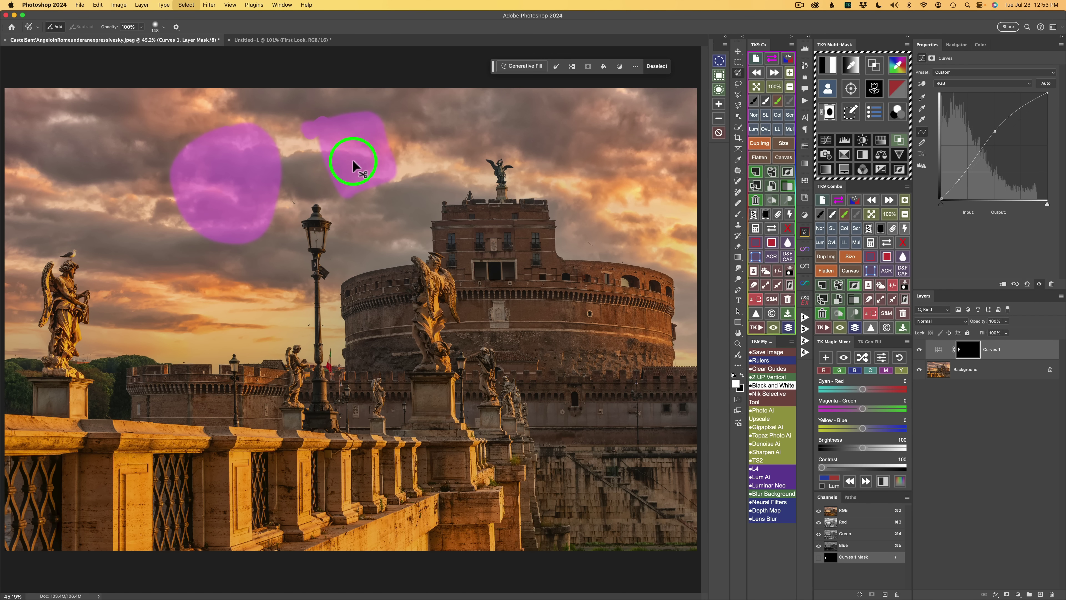
key(super+d)
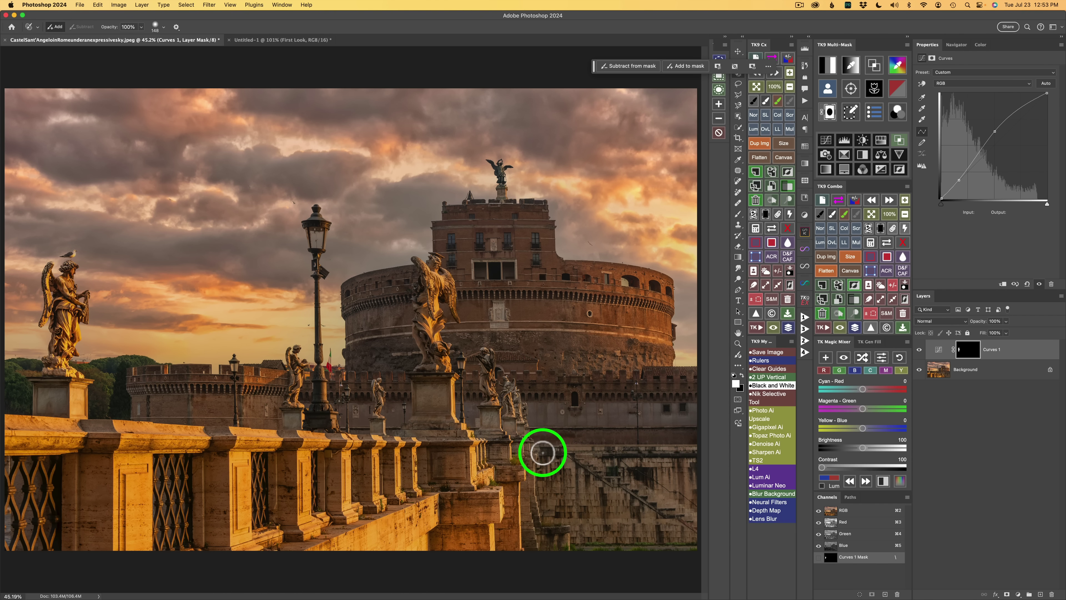
click(543, 450)
mouse_move(543, 450)
mouse_down()
mouse_move(692, 450)
mouse_move(694, 546)
mouse_move(582, 548)
mouse_move(537, 498)
mouse_move(538, 453)
mouse_up()
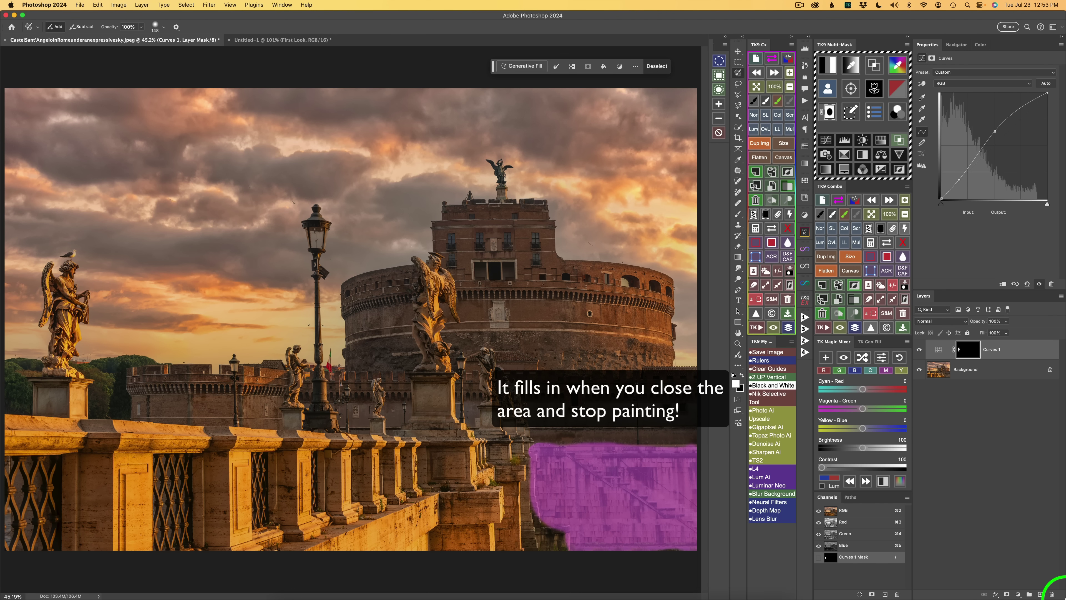
Step: Add a Brightness/Contrast adjustment at -29 brightness and 14 contrast, then brush a cloud patch
click(1020, 594)
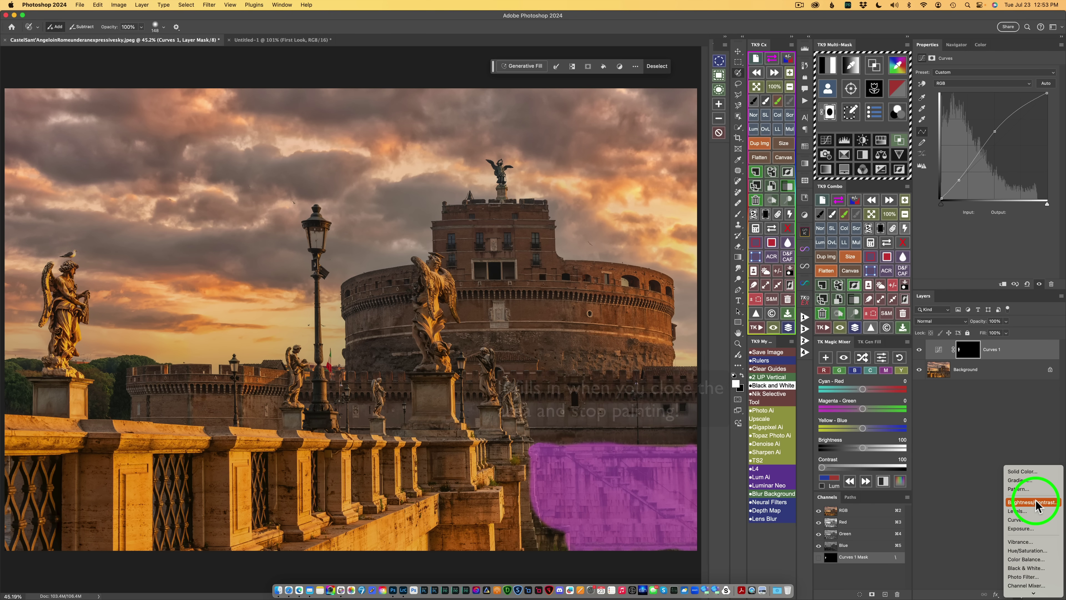
click(1035, 499)
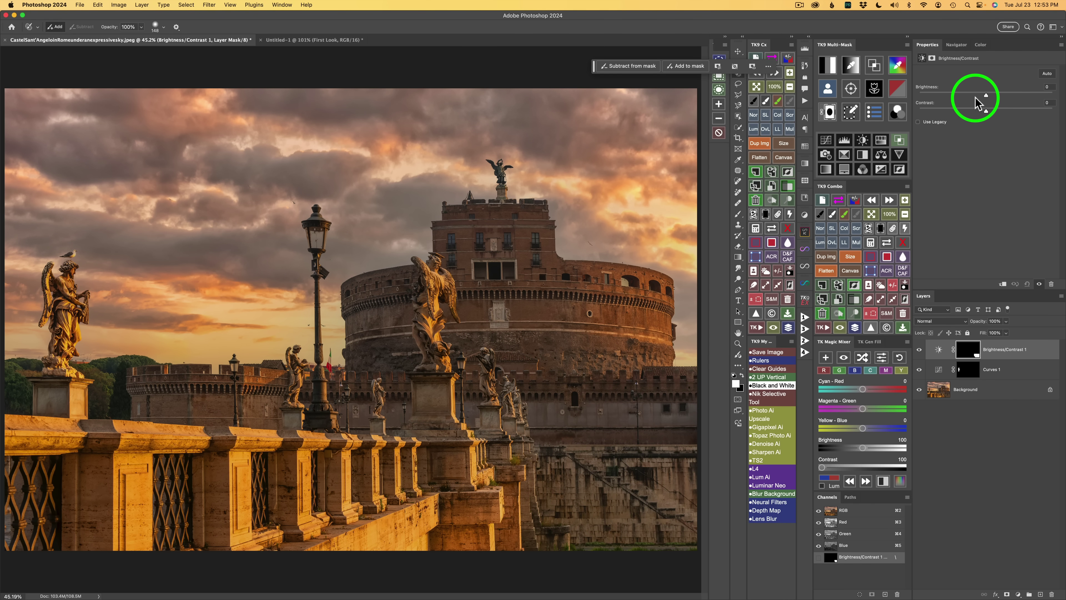
drag(986, 93, 973, 94)
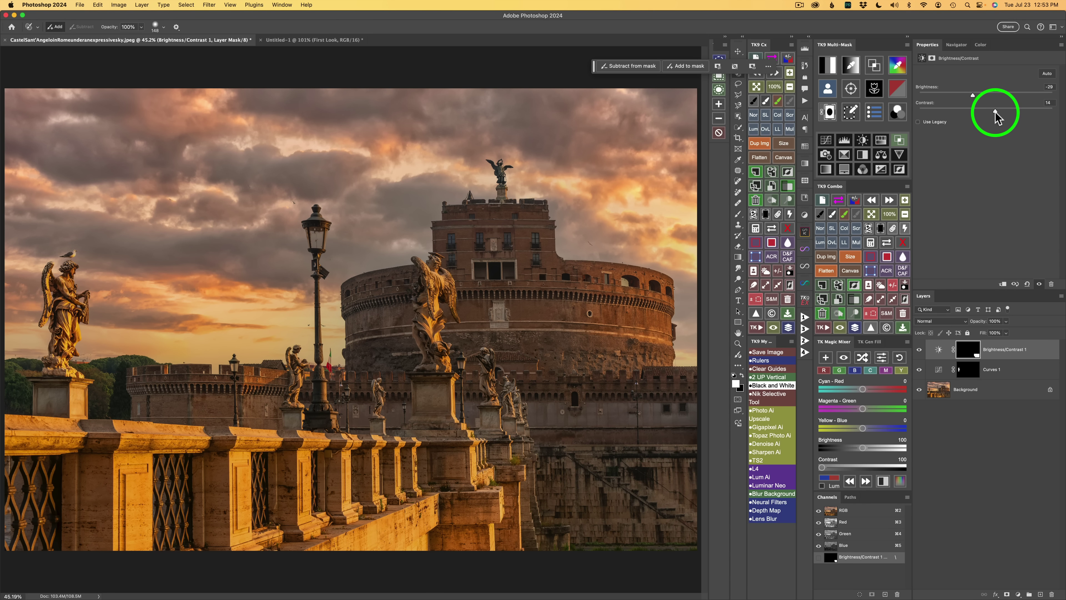
mouse_move(255, 150)
mouse_down()
mouse_move(229, 240)
mouse_move(301, 211)
mouse_move(279, 145)
mouse_up()
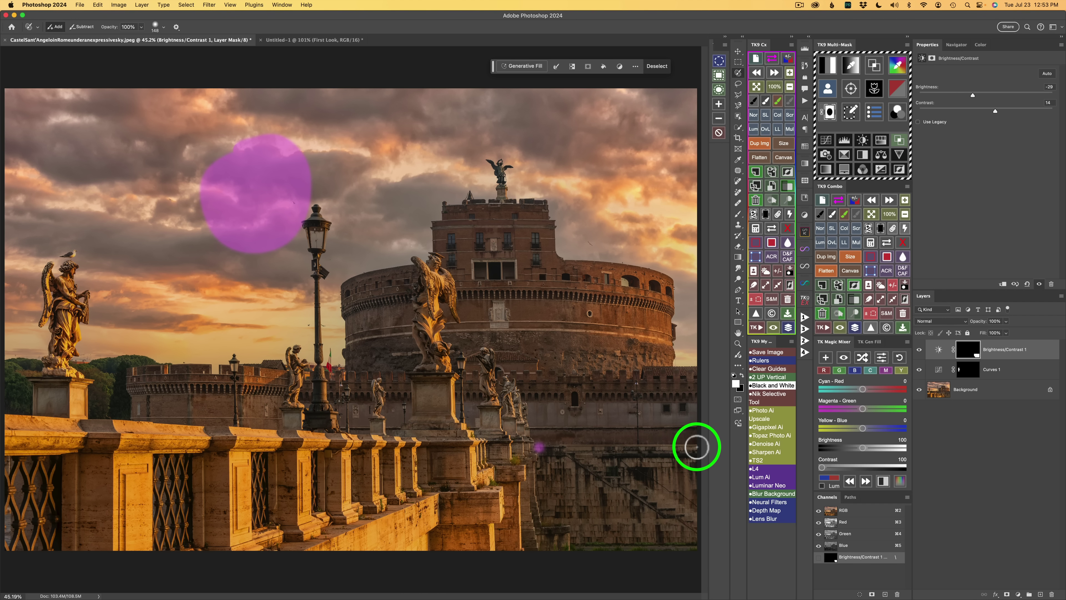
Step: Outline the lower-right wall with straight edges along the right and bottom, widening its top
shift+click(698, 447)
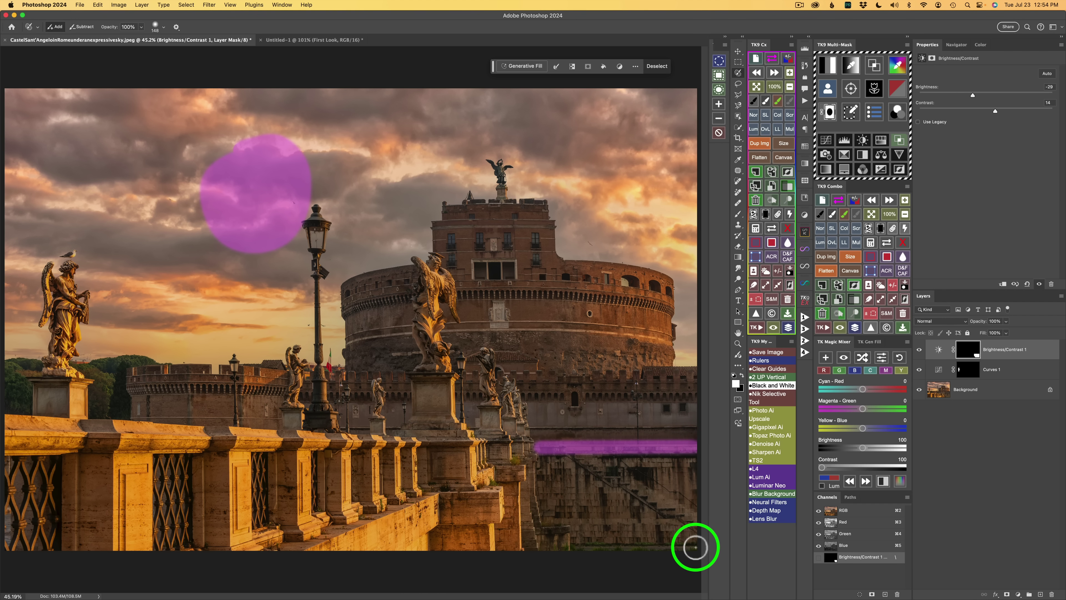
shift+click(695, 546)
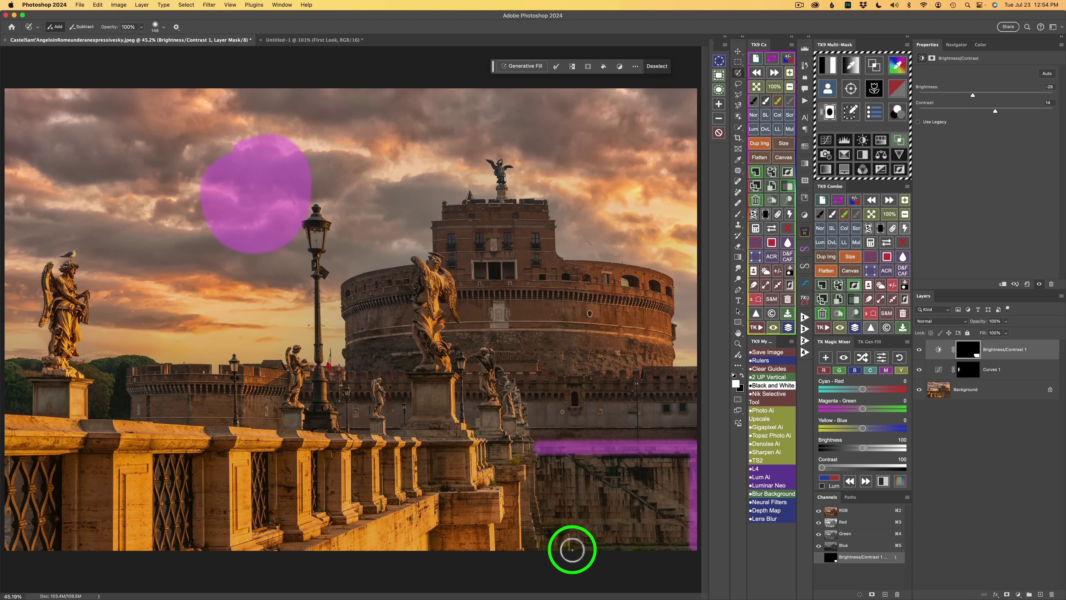
shift+click(573, 530)
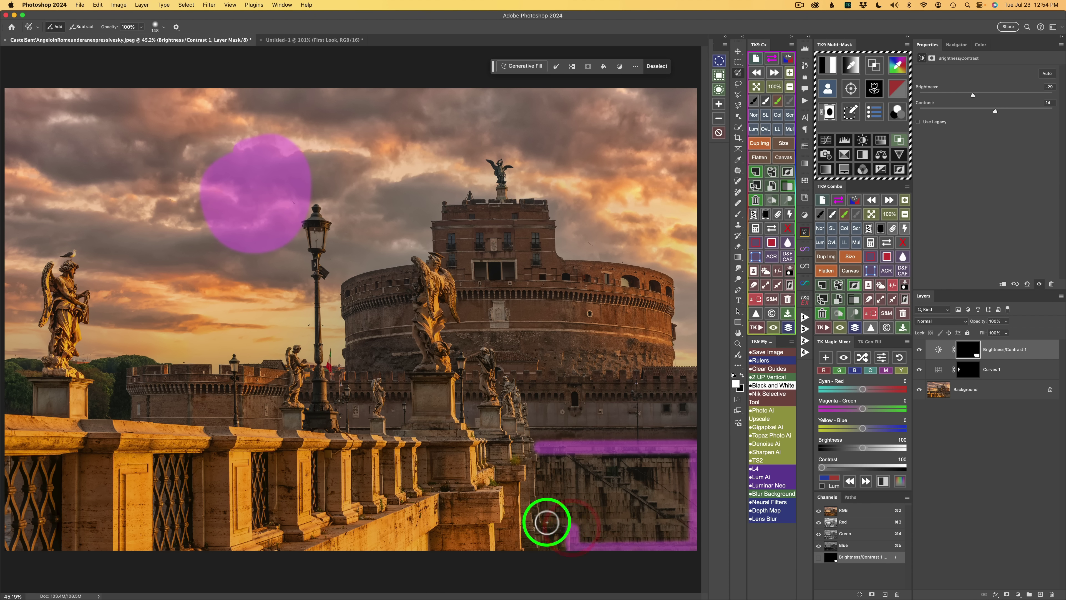
drag(546, 522, 543, 443)
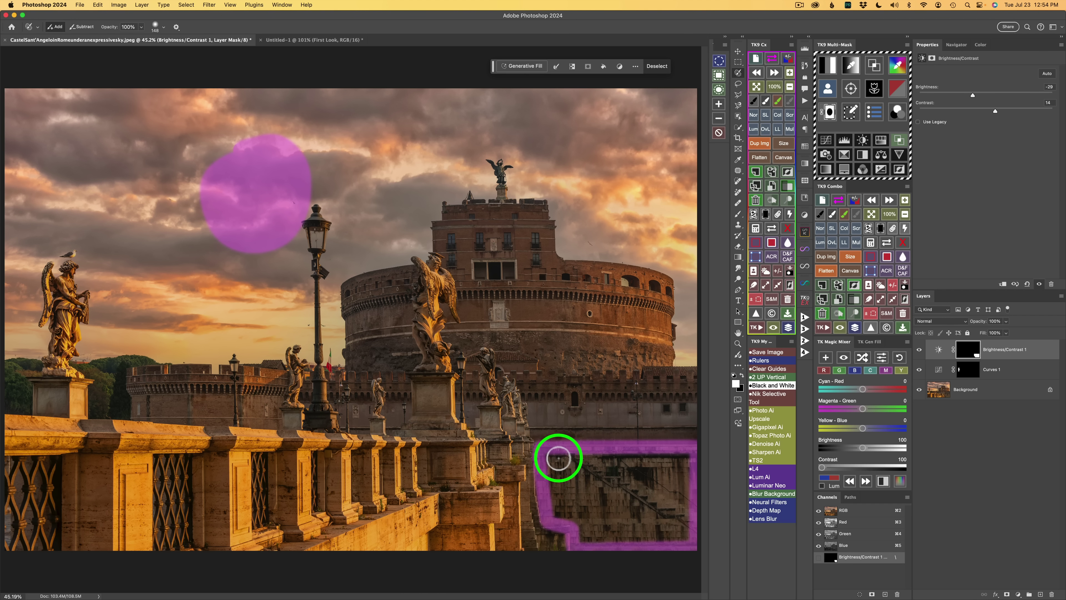
mouse_move(573, 457)
mouse_down()
mouse_move(688, 455)
mouse_move(681, 543)
mouse_move(583, 541)
mouse_move(554, 467)
mouse_move(574, 475)
mouse_up()
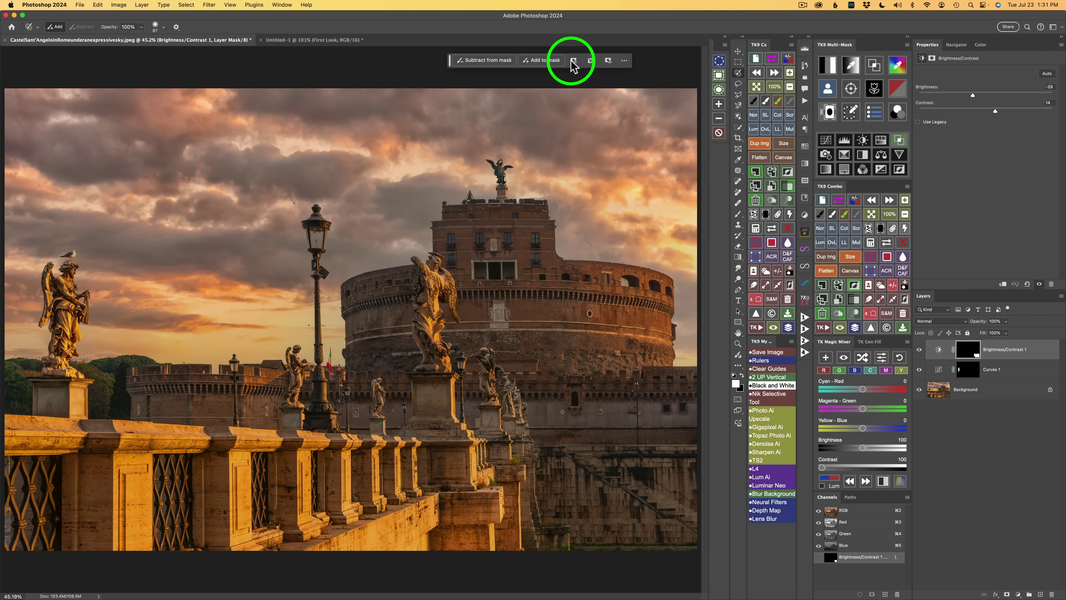
click(283, 5)
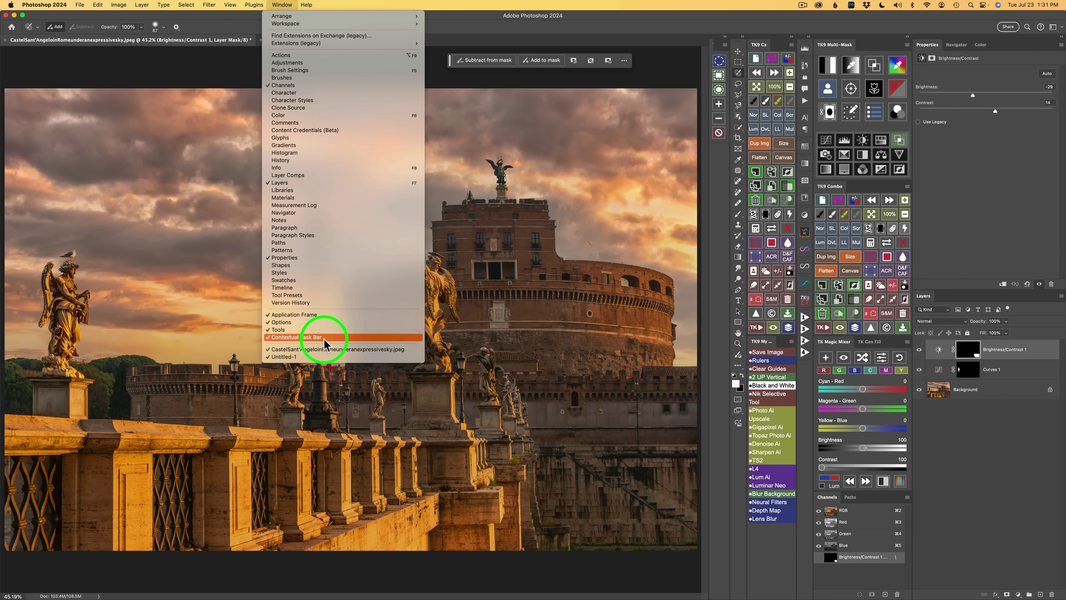
click(454, 24)
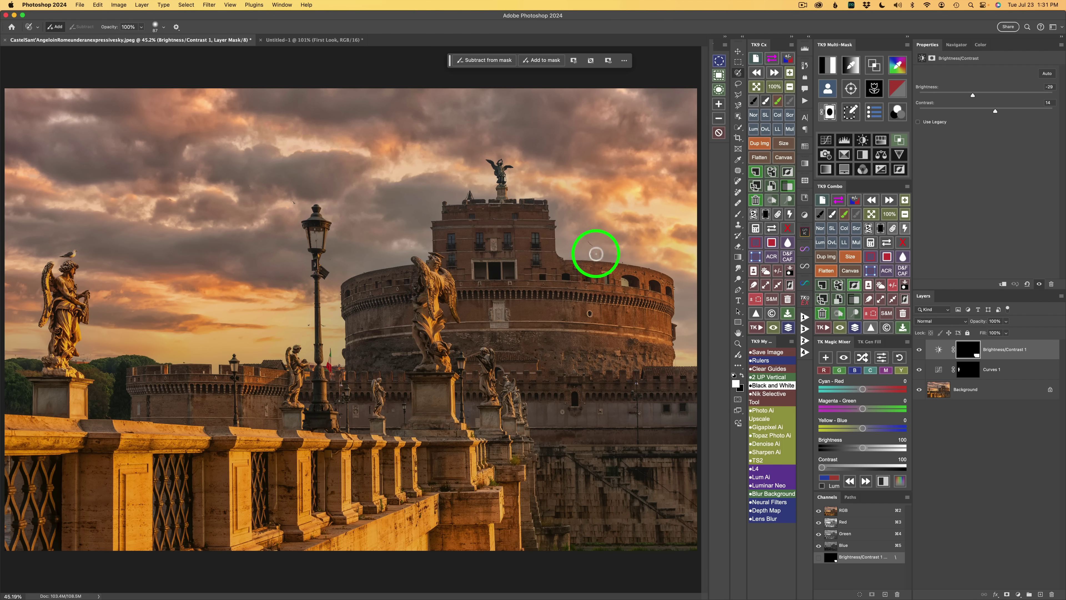
Step: Select the castle's upper ledge and run Generative Fill with the prompt 'pigeons'
mouse_move(585, 257)
mouse_down()
mouse_move(643, 259)
mouse_move(664, 268)
mouse_move(639, 273)
mouse_up()
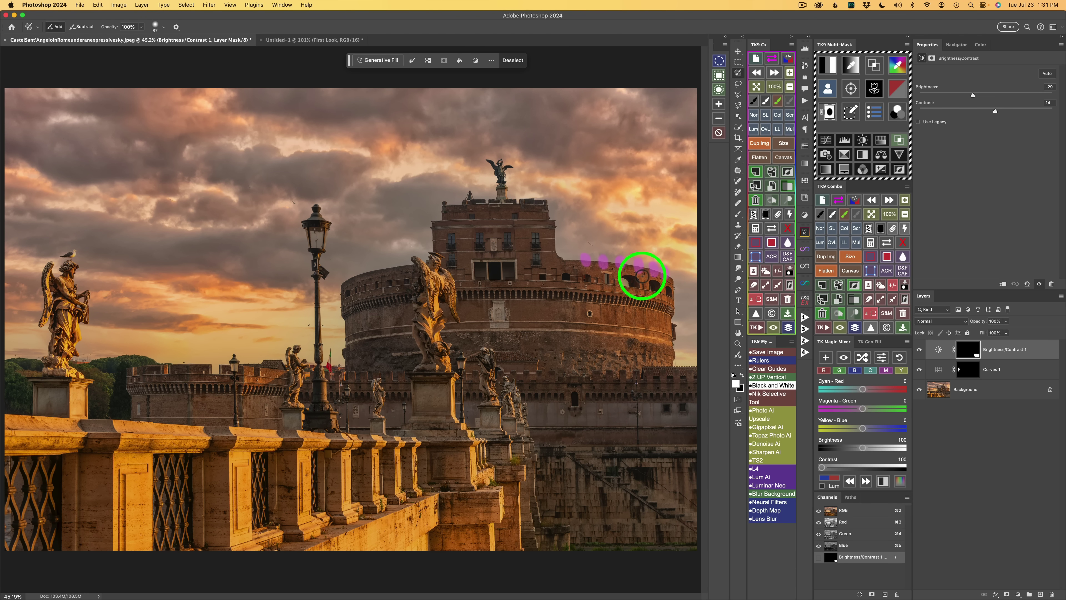
click(381, 61)
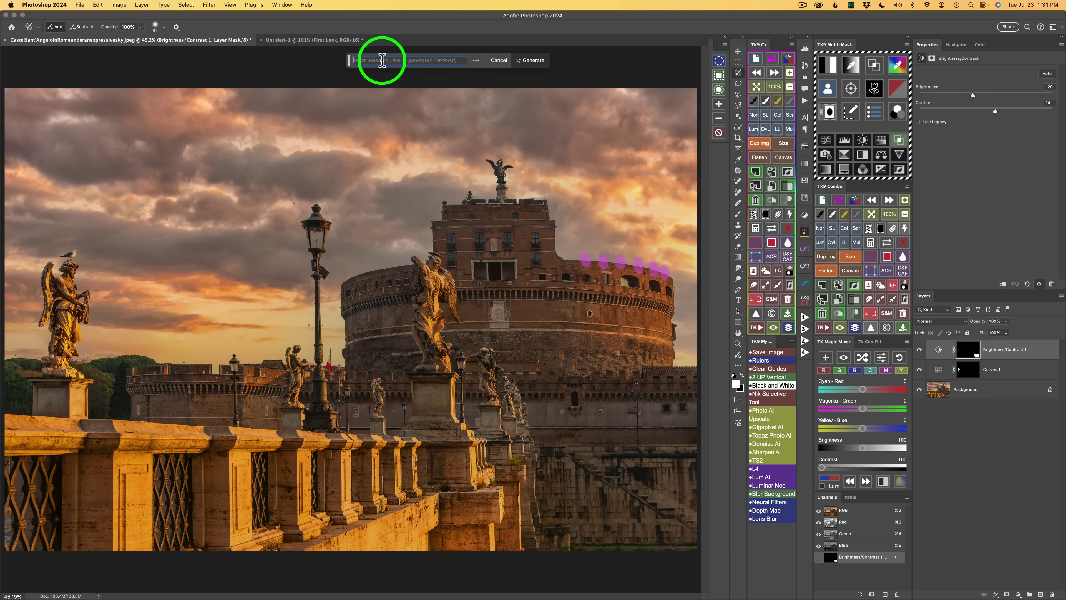
text(pigeons)
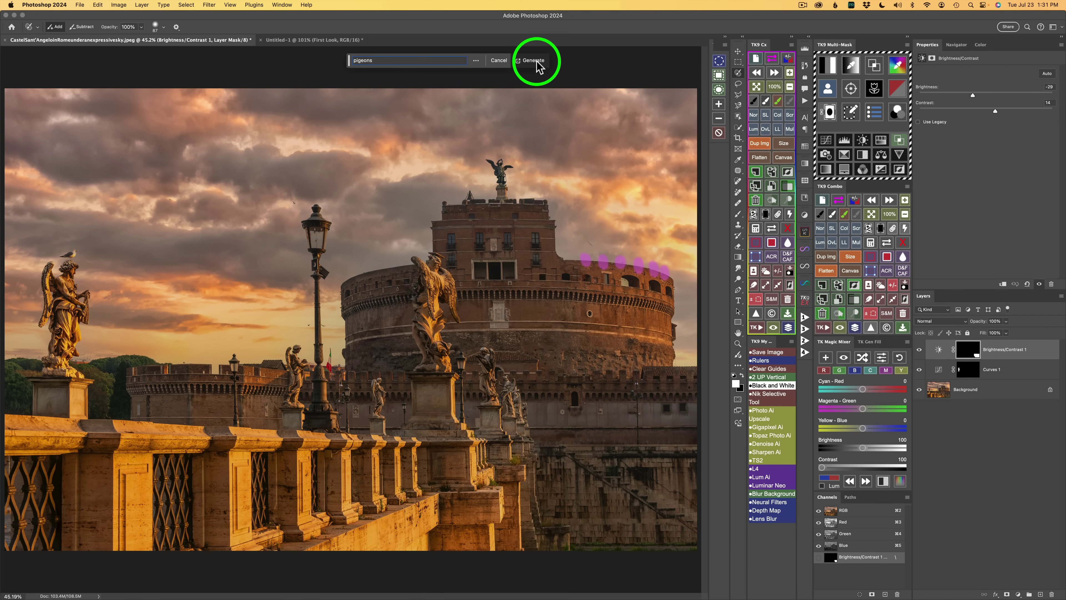
click(538, 63)
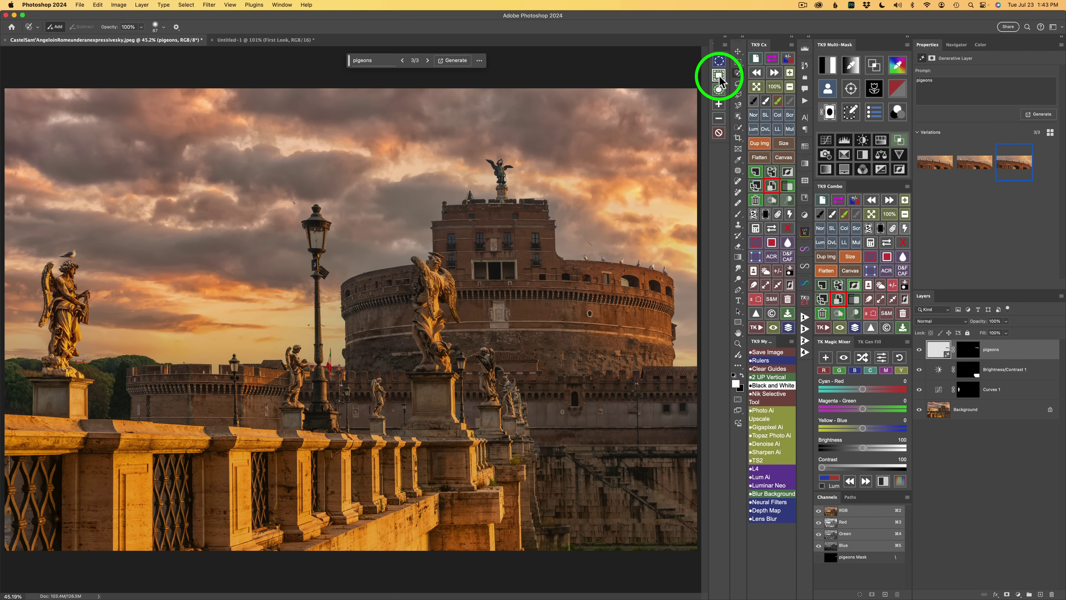
Step: Switch to another tool in the selection tool group
click(720, 91)
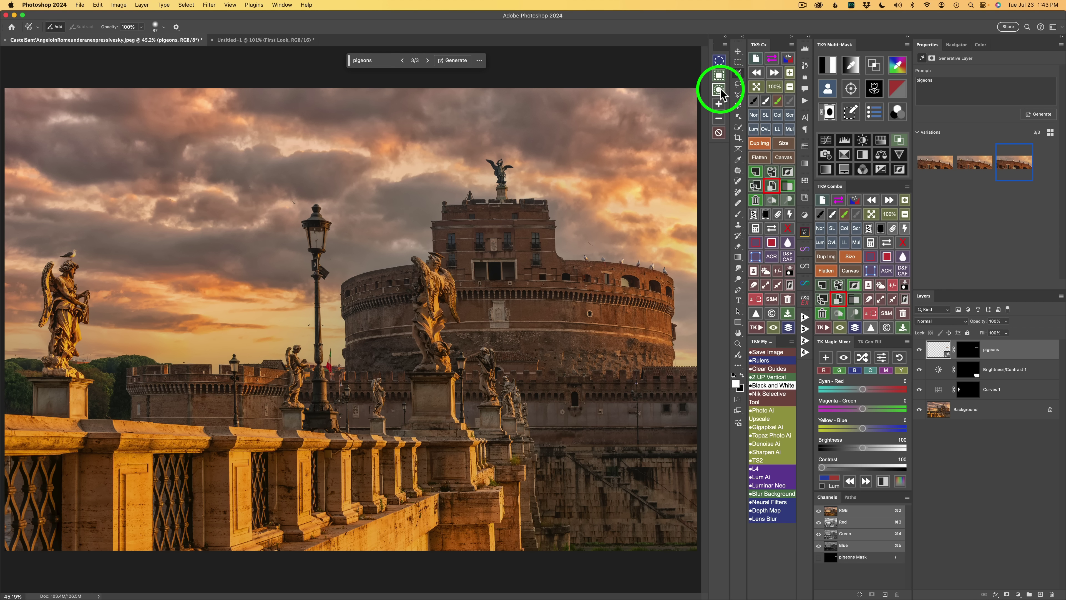